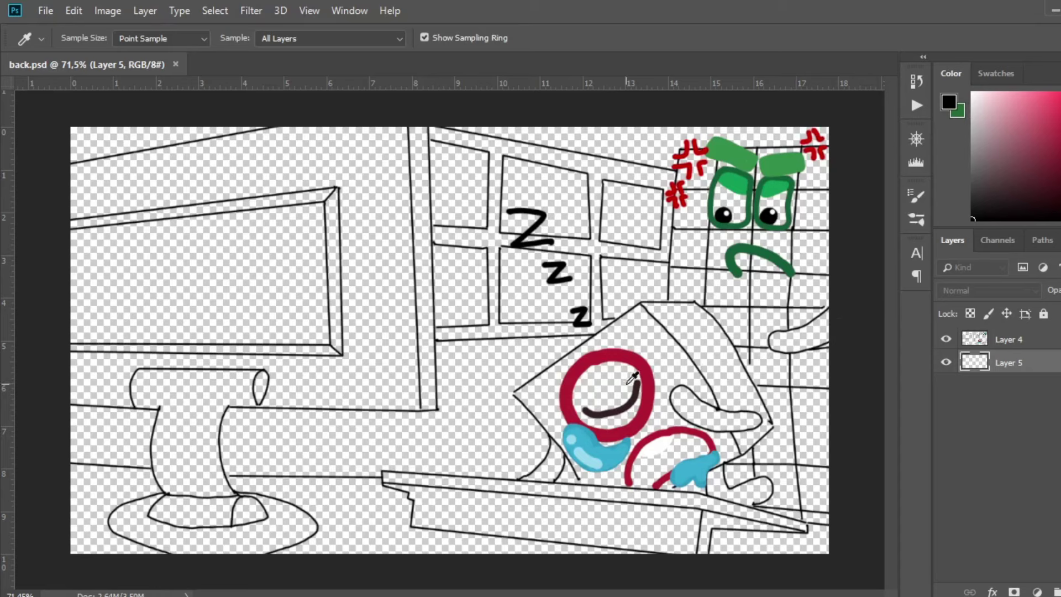
Choose pure red and fill the leaning block's front face with it on Layer 5.
left_click(1003, 303)
key("i")
key("z")
mouse_move(691, 432)
left_mouse_down()
mouse_move(859, 431)
mouse_move(657, 436)
mouse_move(605, 420)
left_mouse_up()
key("b")
left_click(539, 343)
mouse_move(484, 324)
left_mouse_down()
mouse_move(500, 362)
mouse_move(478, 455)
left_mouse_up()
mouse_move(503, 340)
left_mouse_down()
mouse_move(437, 298)
mouse_move(344, 364)
mouse_move(332, 412)
mouse_move(356, 439)
left_mouse_up()
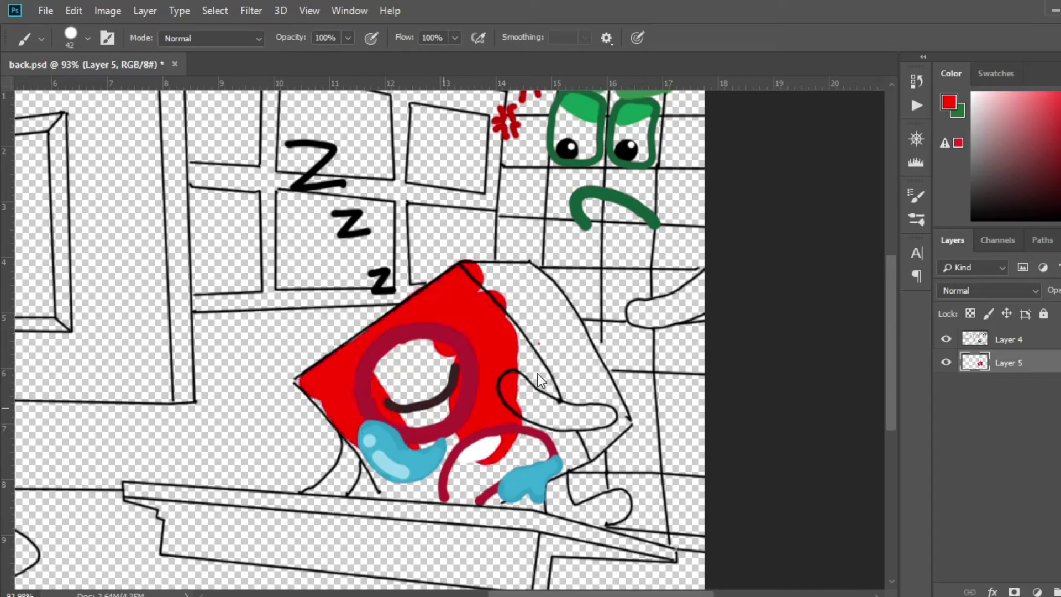
mouse_move(490, 312)
left_mouse_down()
mouse_move(583, 467)
mouse_move(562, 438)
mouse_move(397, 450)
mouse_move(436, 492)
mouse_move(434, 432)
left_mouse_up()
left_click_drag(495, 499, 493, 500)
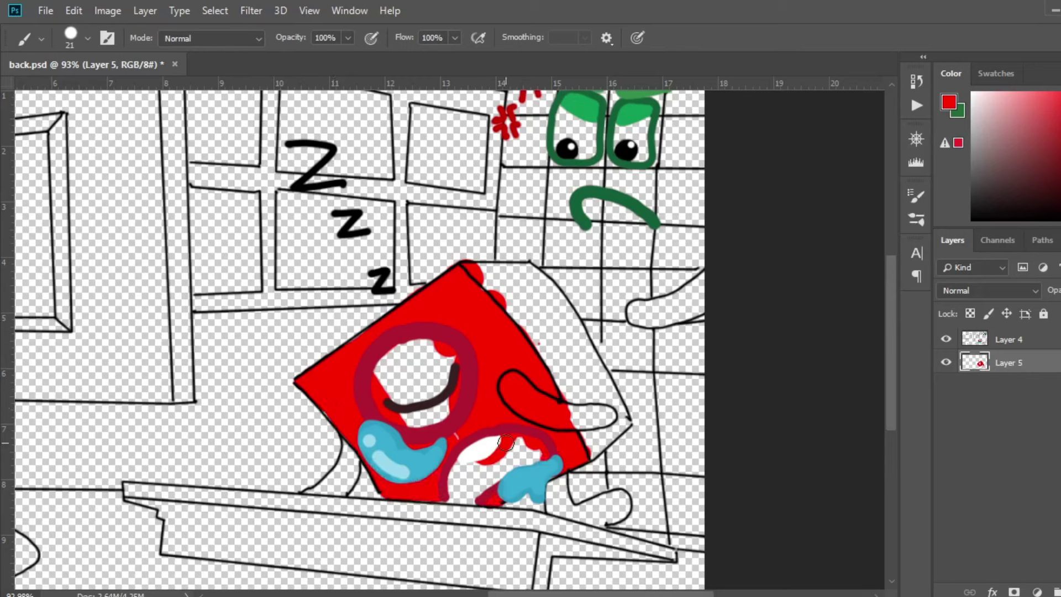
Choose dark red and fill the inside of the red block's closed eye.
key("i")
left_click(963, 322)
mouse_move(423, 348)
left_mouse_down()
mouse_move(428, 406)
mouse_move(395, 357)
mouse_move(437, 420)
left_mouse_up()
left_click(19, 552)
left_click(419, 366)
key("b")
mouse_move(419, 366)
left_mouse_down()
mouse_move(410, 353)
mouse_move(429, 377)
left_mouse_up()
Choose a crimson red and fill the side face of the red block up to its outline.
left_click(479, 310, "alt")
key("b")
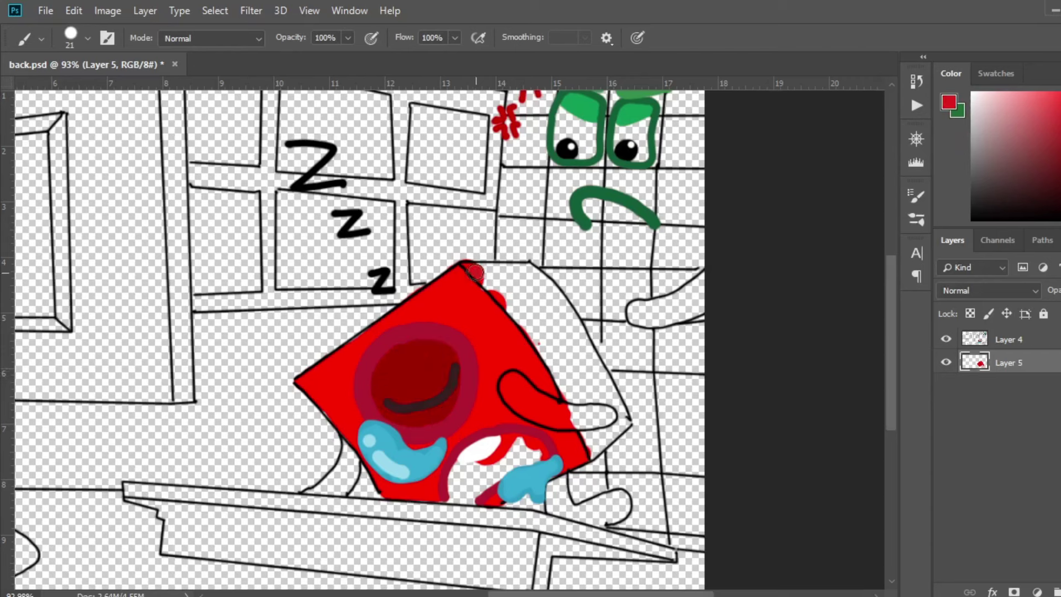
left_click_drag(472, 268, 574, 392)
mouse_move(506, 293)
left_mouse_down()
mouse_move(471, 270)
mouse_move(546, 267)
mouse_move(511, 270)
mouse_move(506, 281)
mouse_move(562, 316)
mouse_move(535, 276)
mouse_move(595, 360)
mouse_move(622, 418)
mouse_move(600, 444)
mouse_move(586, 428)
mouse_move(596, 452)
mouse_move(591, 388)
mouse_move(577, 390)
mouse_move(608, 411)
left_mouse_up()
Choose deep maroon and fill the red block's two lower limbs resting on the desk.
left_click(17, 552)
left_click(1032, 296)
mouse_move(560, 484)
left_mouse_down()
mouse_move(557, 507)
mouse_move(559, 492)
mouse_move(589, 518)
left_mouse_up()
left_click_drag(346, 446, 316, 490)
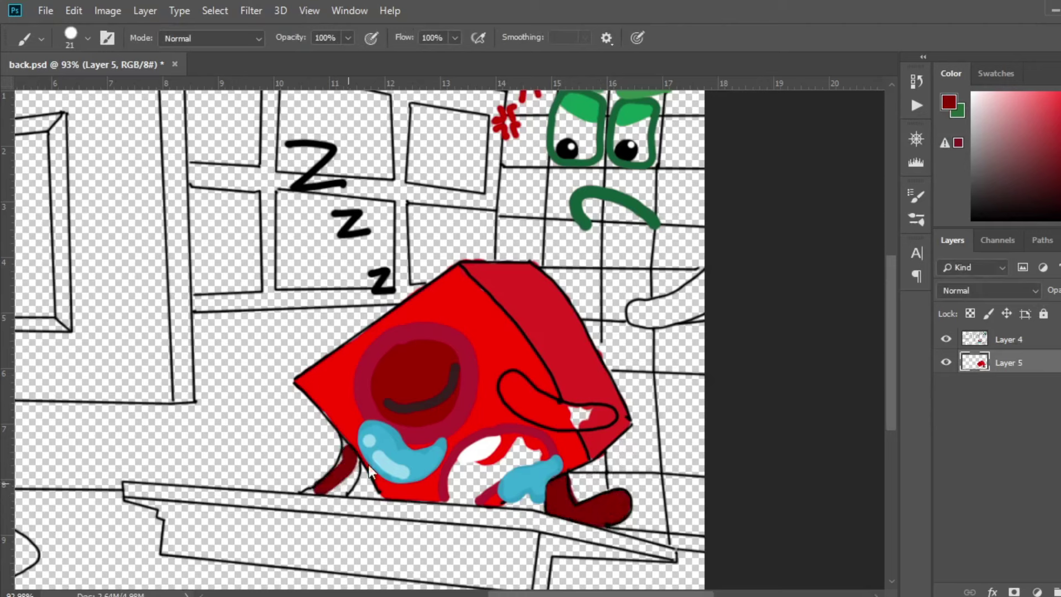
key("[")
mouse_move(346, 444)
left_mouse_down()
mouse_move(356, 465)
mouse_move(344, 493)
left_mouse_up()
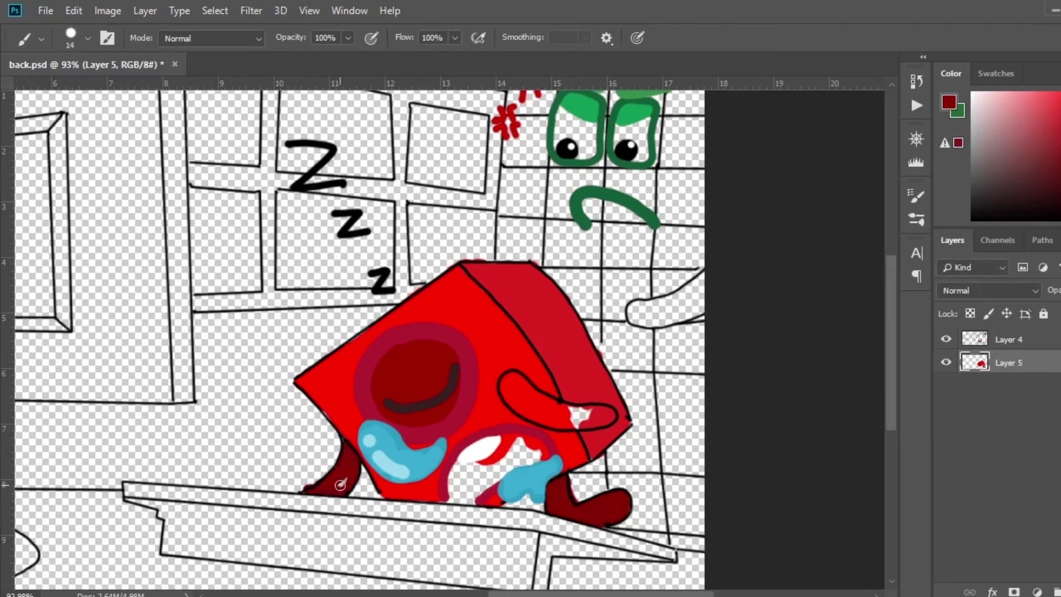
Fill the red block's upper arm with the same deep maroon.
key("e")
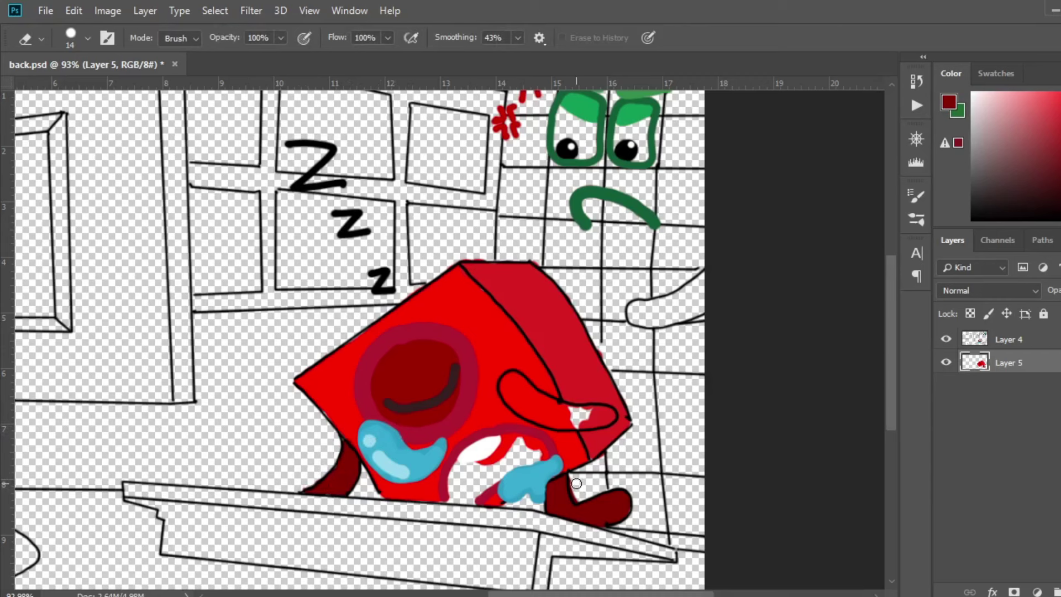
key("i")
key("e")
key("b")
left_click_drag(511, 379, 537, 418)
mouse_move(608, 415)
left_mouse_down()
mouse_move(569, 423)
mouse_move(601, 412)
mouse_move(546, 405)
left_mouse_up()
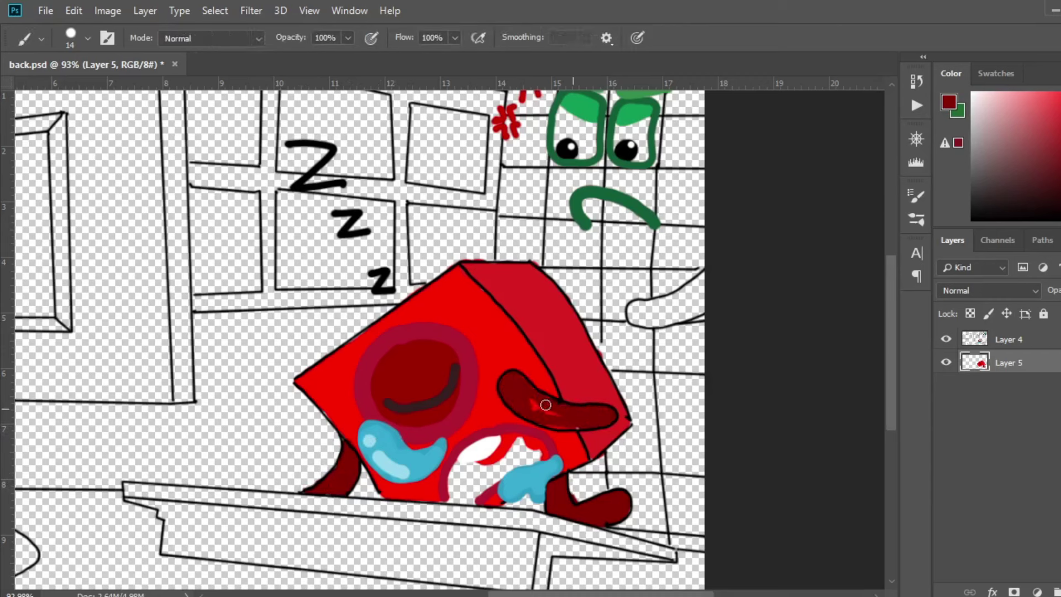
Choose a near-black grey and fill the red block's open mouth, undoing the stray stroke on the block behind.
key("i")
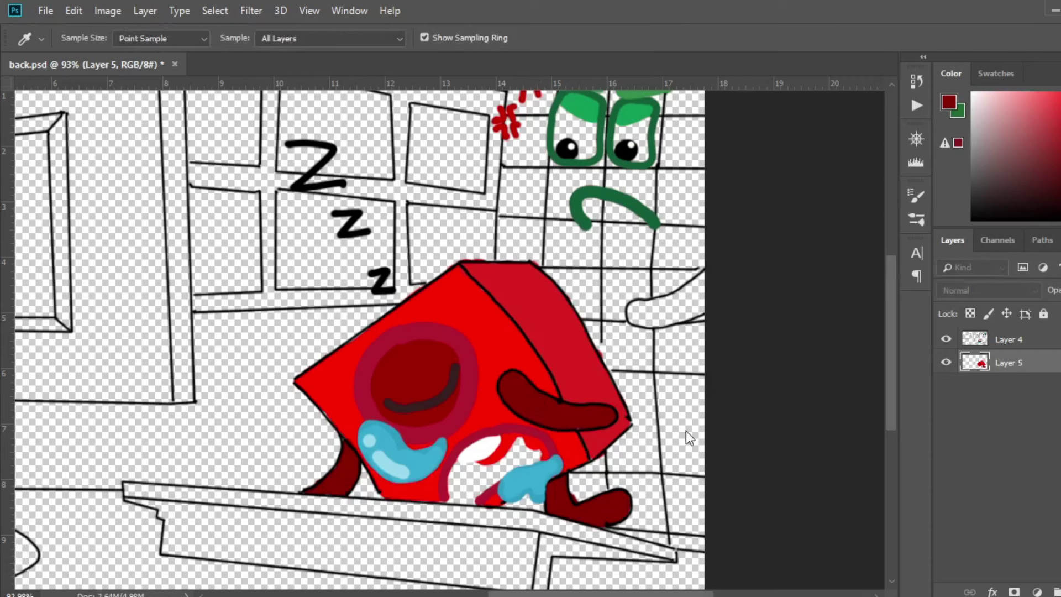
key("Return")
mouse_move(489, 459)
left_mouse_down()
mouse_move(464, 486)
mouse_move(502, 473)
mouse_move(531, 442)
left_mouse_up()
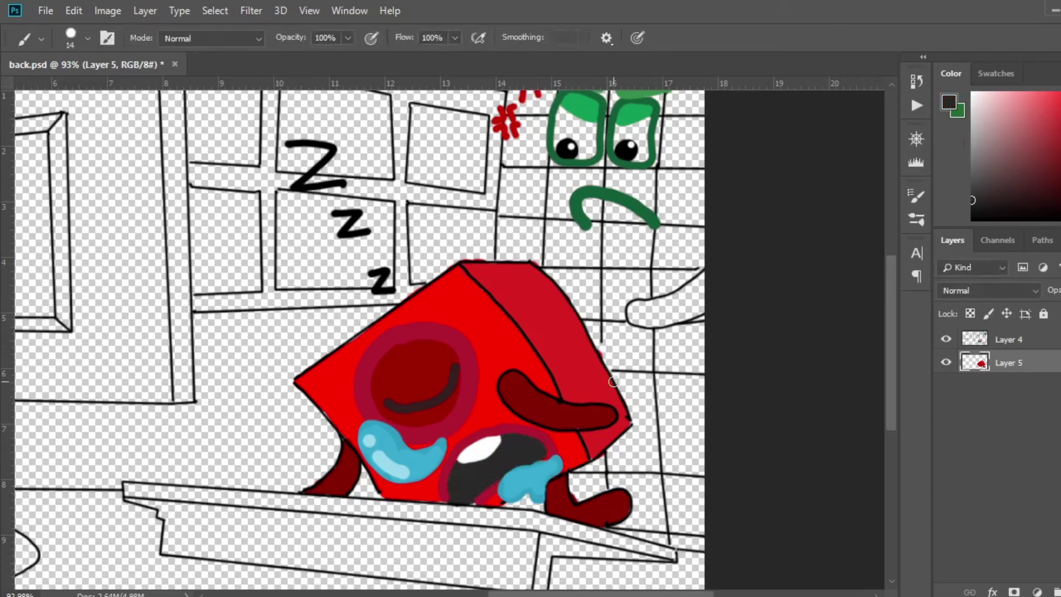
left_click_drag(650, 301, 611, 355)
key("ctrl+z")
Choose bright green and fill the body of the tall gridded block behind the red one.
left_click(948, 102)
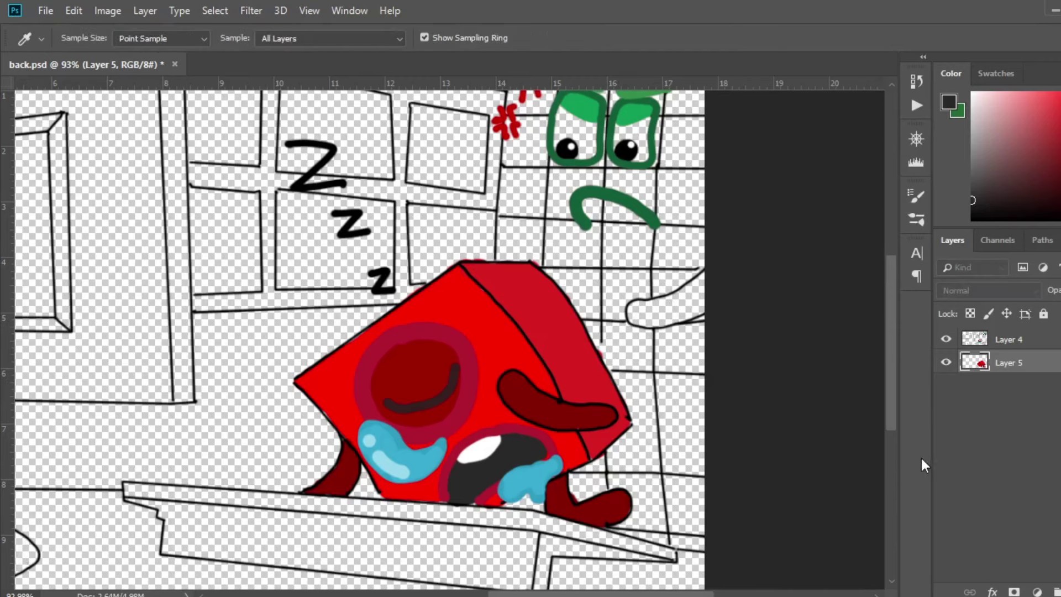
left_click(1043, 284)
key("ctrl+space")
left_click_drag(807, 216, 771, 257)
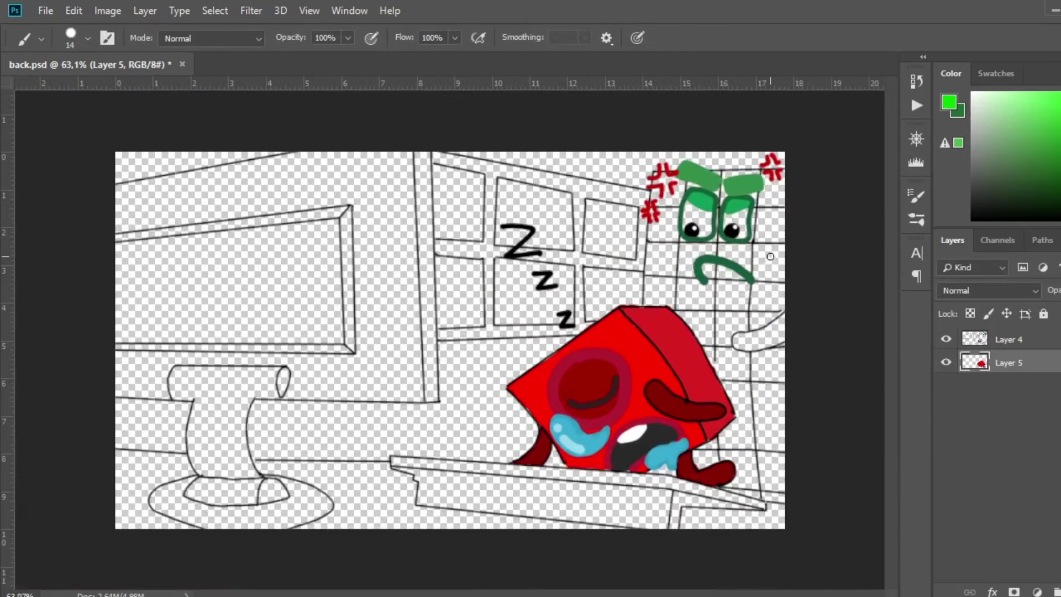
mouse_move(767, 213)
left_mouse_down()
mouse_move(779, 269)
mouse_move(769, 353)
mouse_move(740, 394)
mouse_move(742, 413)
mouse_move(715, 353)
mouse_move(710, 295)
mouse_move(717, 335)
mouse_move(678, 299)
mouse_move(731, 304)
mouse_move(720, 292)
mouse_move(774, 219)
mouse_move(692, 288)
mouse_move(709, 323)
mouse_move(786, 184)
mouse_move(738, 187)
mouse_move(708, 247)
mouse_move(770, 223)
mouse_move(793, 143)
mouse_move(705, 158)
mouse_move(706, 204)
mouse_move(675, 152)
mouse_move(615, 143)
mouse_move(643, 208)
mouse_move(648, 283)
mouse_move(603, 202)
mouse_move(639, 348)
mouse_move(625, 391)
left_mouse_up()
key("ctrl+space")
key("bracketleft")
key("bracketleft")
key("bracketleft")
mouse_move(584, 334)
left_mouse_down()
mouse_move(583, 406)
mouse_move(617, 399)
mouse_move(637, 413)
left_mouse_up()
Fill the tall block's lower part and the gap beneath the red block's drool with the same bright green.
key("ctrl+space")
mouse_move(744, 317)
left_mouse_down()
mouse_move(778, 334)
mouse_move(779, 431)
mouse_move(789, 431)
left_mouse_up()
mouse_move(703, 461)
left_mouse_down()
mouse_move(704, 356)
mouse_move(679, 415)
mouse_move(630, 425)
mouse_move(680, 370)
mouse_move(636, 331)
mouse_move(636, 381)
mouse_move(585, 392)
mouse_move(642, 337)
left_mouse_up()
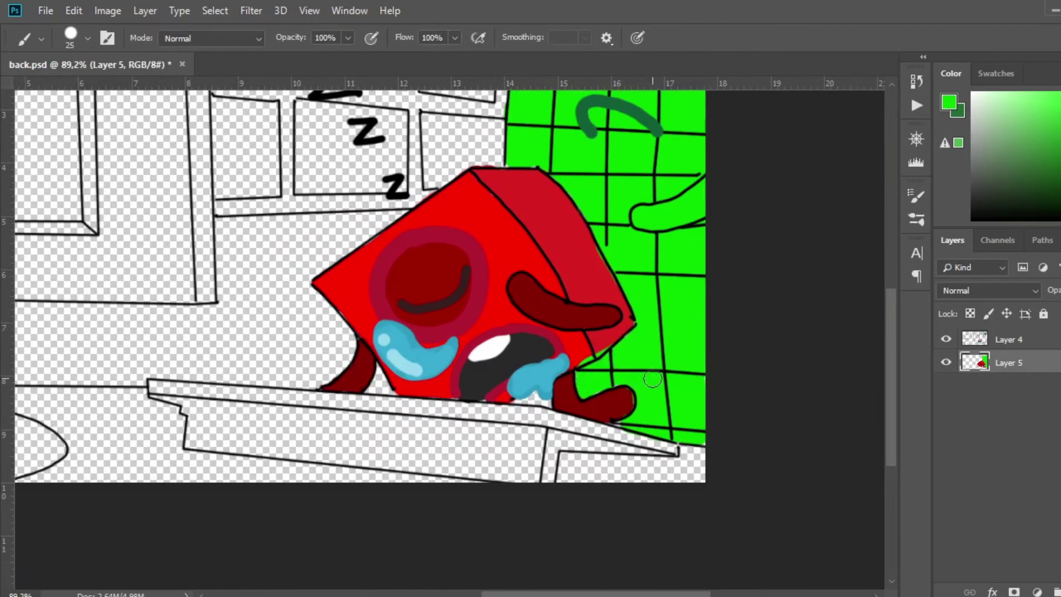
key("bracketleft")
key("bracketleft")
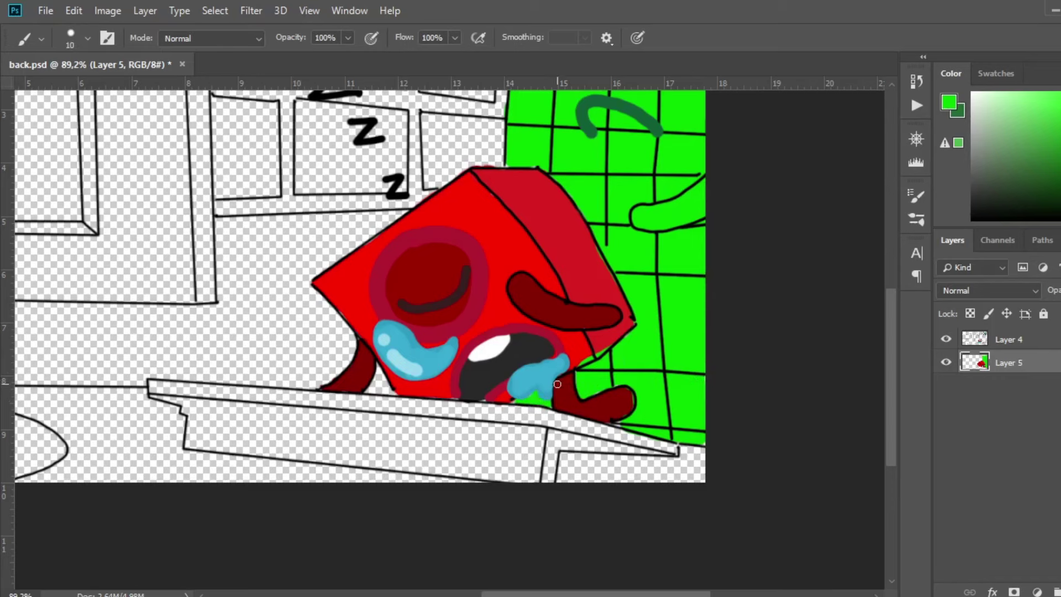
Sample the crimson of the side face and retouch the red block's lower edge near the drool.
key("i")
left_click(602, 343, "alt")
left_click_drag(600, 351, 581, 362)
Choose white and fill both eyes of the green block with an enlarged brush.
key("z")
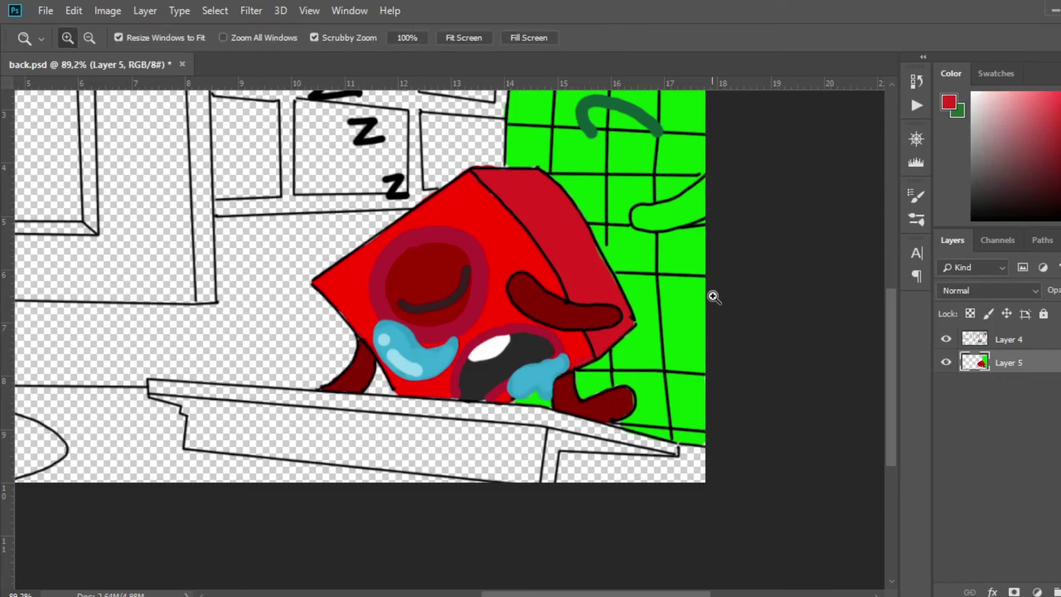
left_click_drag(713, 298, 688, 356)
left_click_drag(658, 273, 759, 228)
key("i")
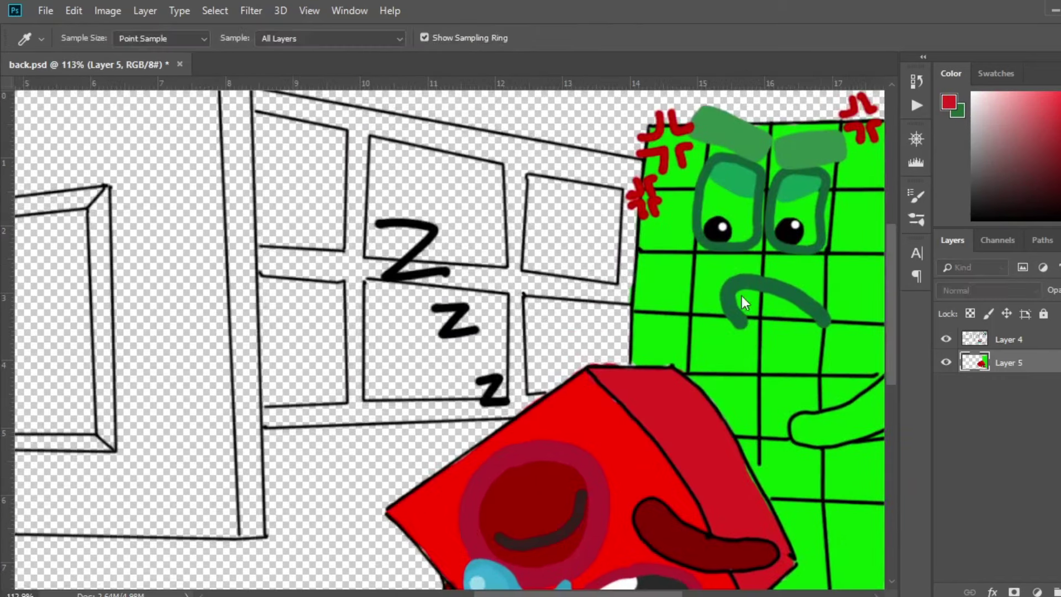
left_click(1026, 317)
left_click_drag(612, 593, 650, 594)
key("b")
key("bracketright")
key("bracketright")
key("bracketright")
key("bracketright")
mouse_move(572, 192)
left_mouse_down()
mouse_move(567, 214)
mouse_move(587, 232)
left_mouse_up()
mouse_move(641, 205)
left_mouse_down()
mouse_move(636, 233)
mouse_move(651, 231)
mouse_move(666, 202)
left_mouse_up()
Choose a darker green and fill the green block's arm.
key("i")
left_click(1039, 314)
mouse_move(719, 395)
left_mouse_down()
mouse_move(715, 408)
mouse_move(647, 431)
left_mouse_up()
key("z")
left_click_drag(772, 322, 718, 326)
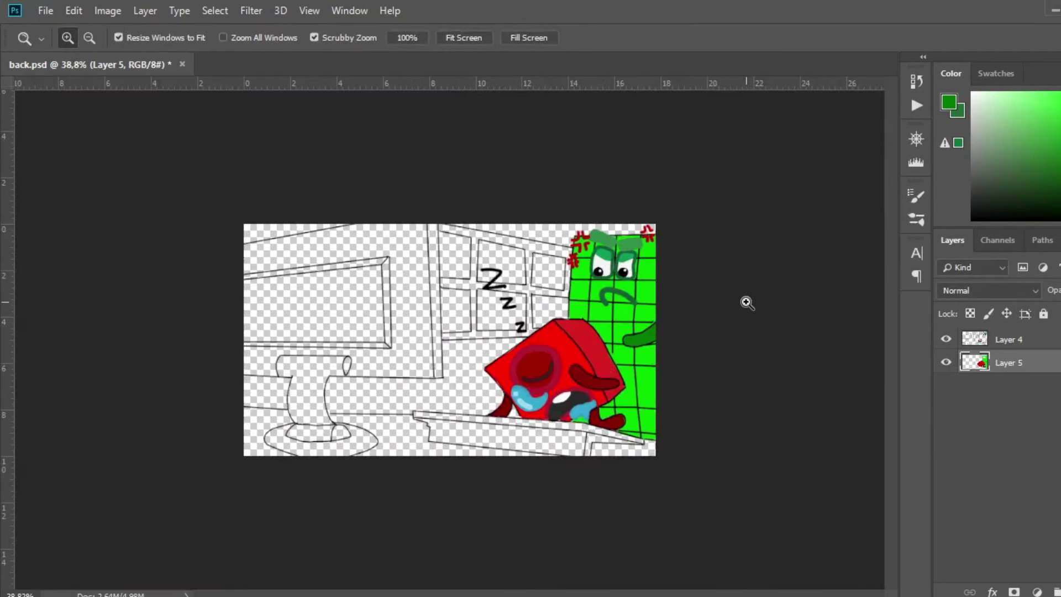
left_click_drag(661, 399, 702, 405)
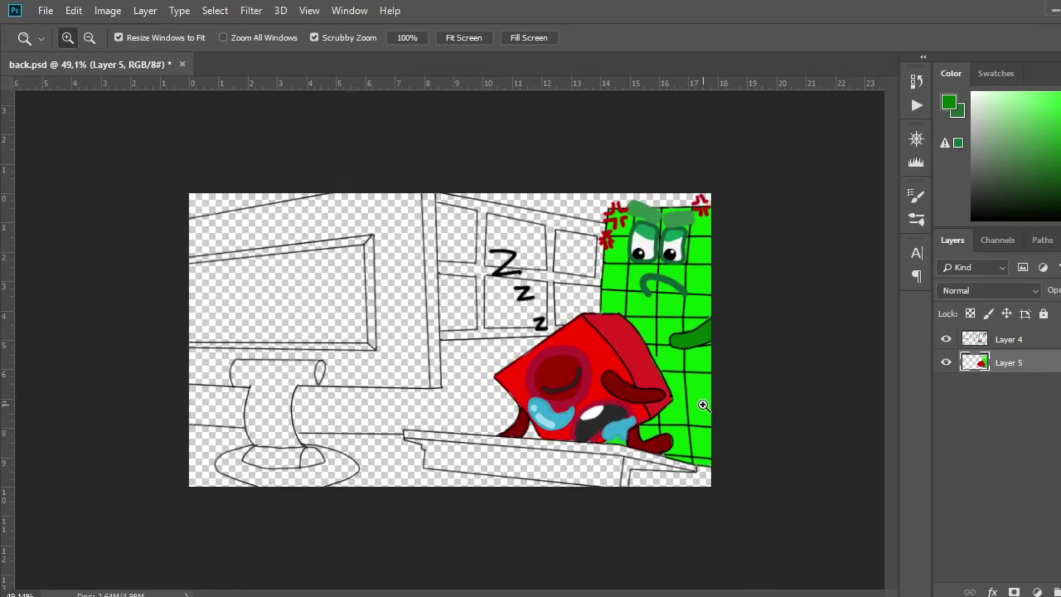
Try a bright mint green on the floor area at the foot of the desk.
key("i")
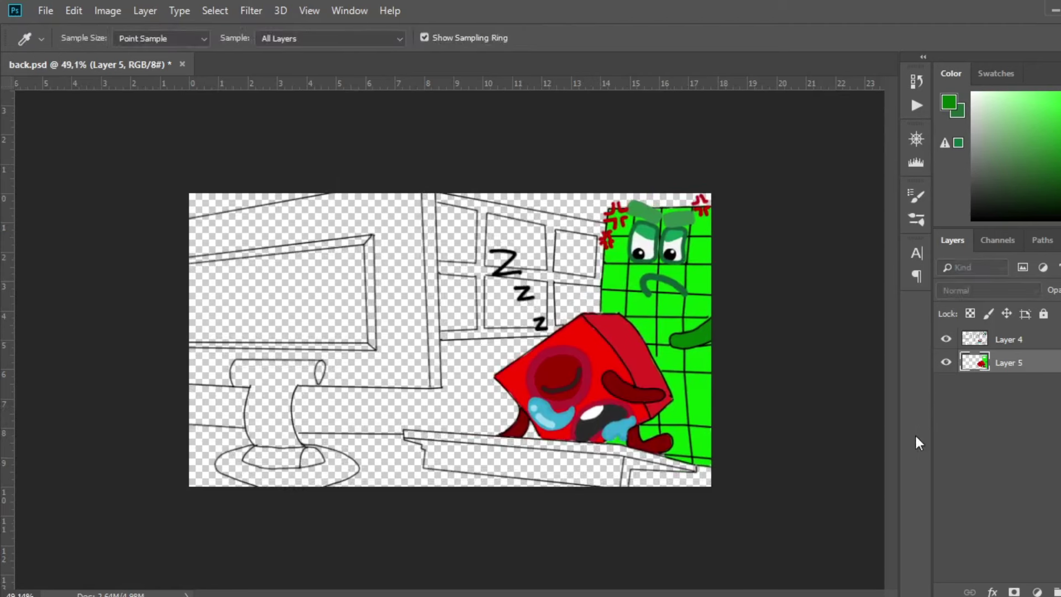
key("z")
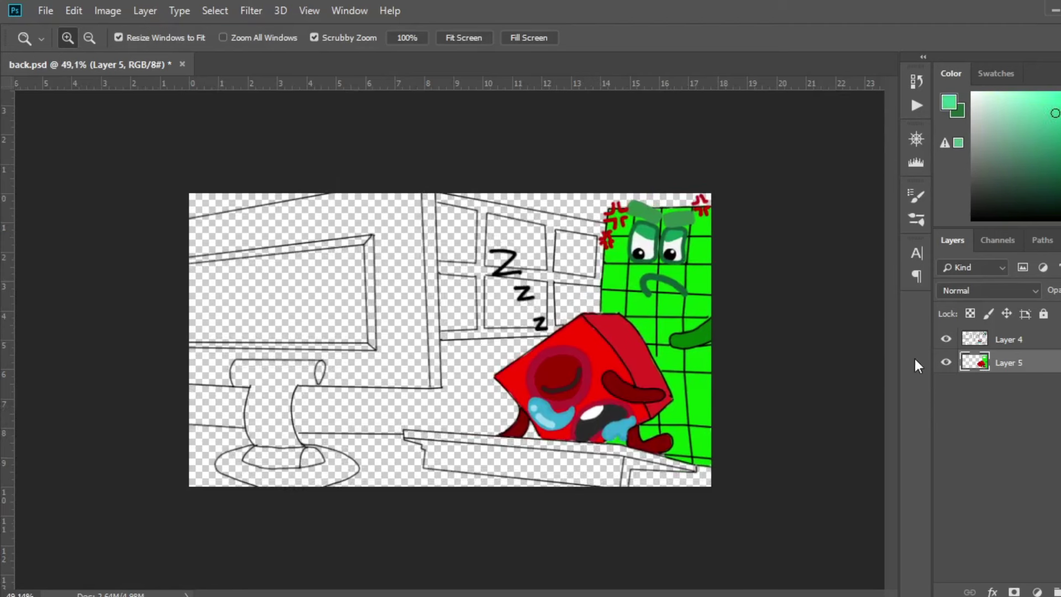
key("b")
left_click_drag(709, 479, 622, 479)
Choose a muted sea green and paint the whole floor beneath the monitor and around the desk.
key("i")
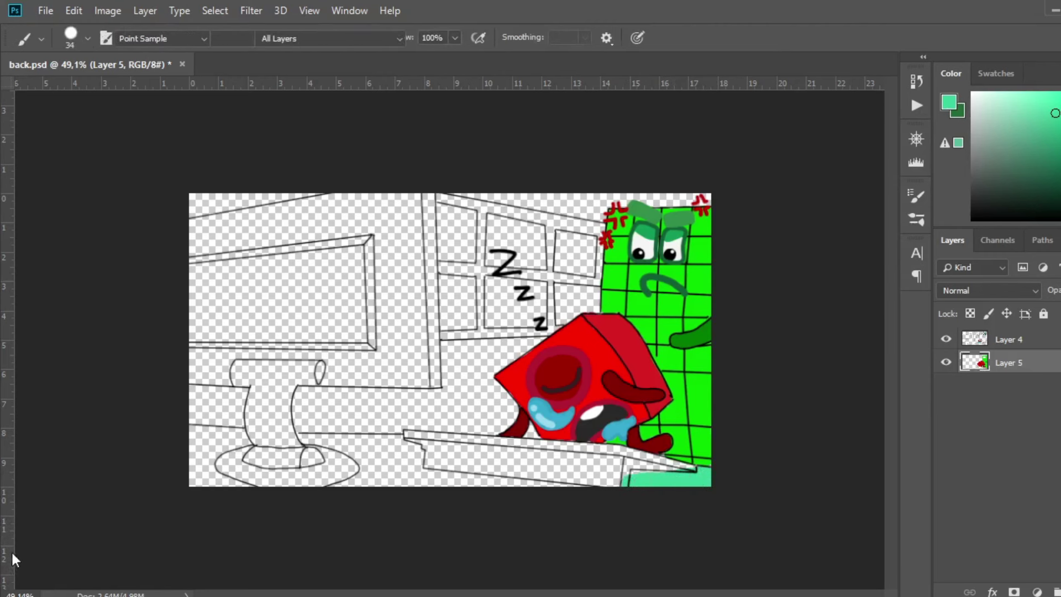
key("b")
left_click_drag(708, 479, 608, 479)
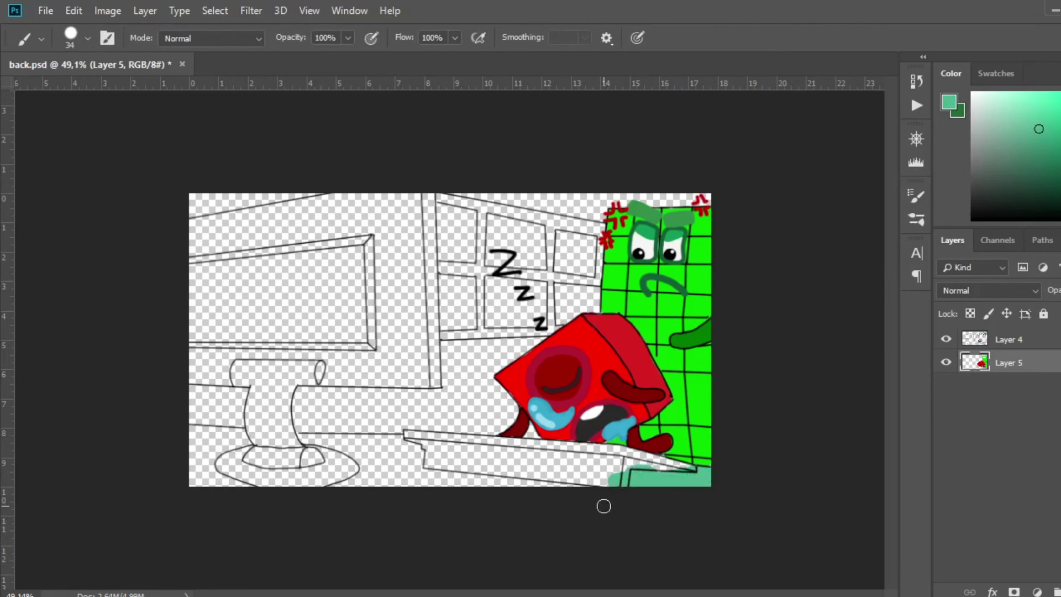
left_click(183, 431, "shift")
mouse_move(419, 465)
left_mouse_down()
mouse_move(409, 467)
mouse_move(427, 479)
left_mouse_up()
mouse_move(658, 488)
left_mouse_down()
mouse_move(424, 468)
mouse_move(397, 489)
mouse_move(366, 450)
mouse_move(382, 482)
mouse_move(365, 478)
mouse_move(353, 511)
left_mouse_up()
mouse_move(300, 472)
left_mouse_down()
mouse_move(208, 462)
mouse_move(210, 475)
left_mouse_up()
mouse_move(399, 464)
left_mouse_down()
mouse_move(393, 455)
mouse_move(569, 458)
mouse_move(591, 469)
mouse_move(605, 461)
left_mouse_up()
Choose a medium grey and fill the desk's front, tabletop and edges.
left_click(12, 554)
key("b")
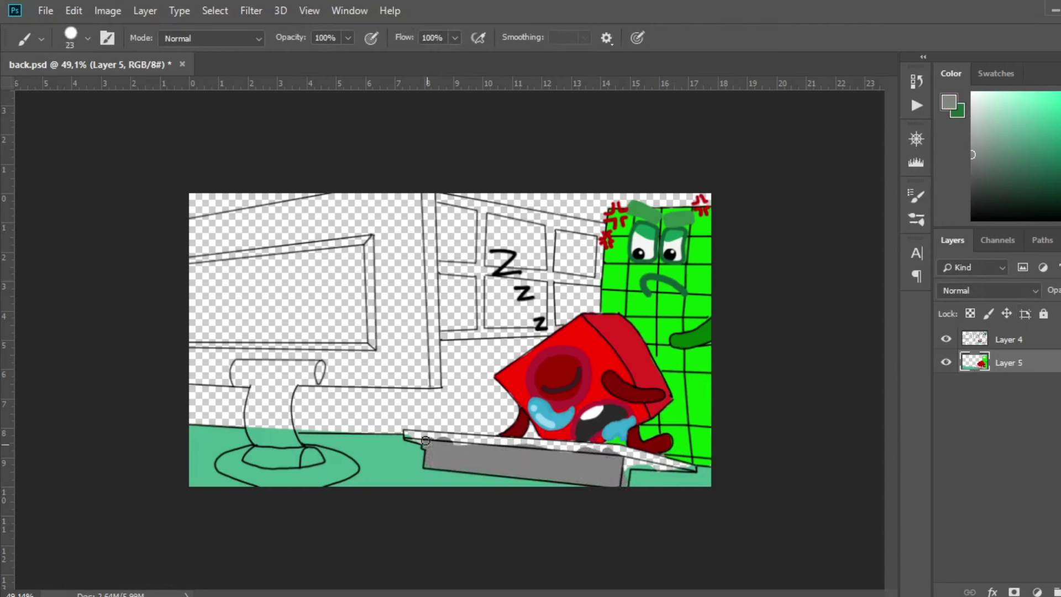
mouse_move(413, 435)
left_mouse_down()
mouse_move(690, 468)
mouse_move(623, 474)
left_mouse_up()
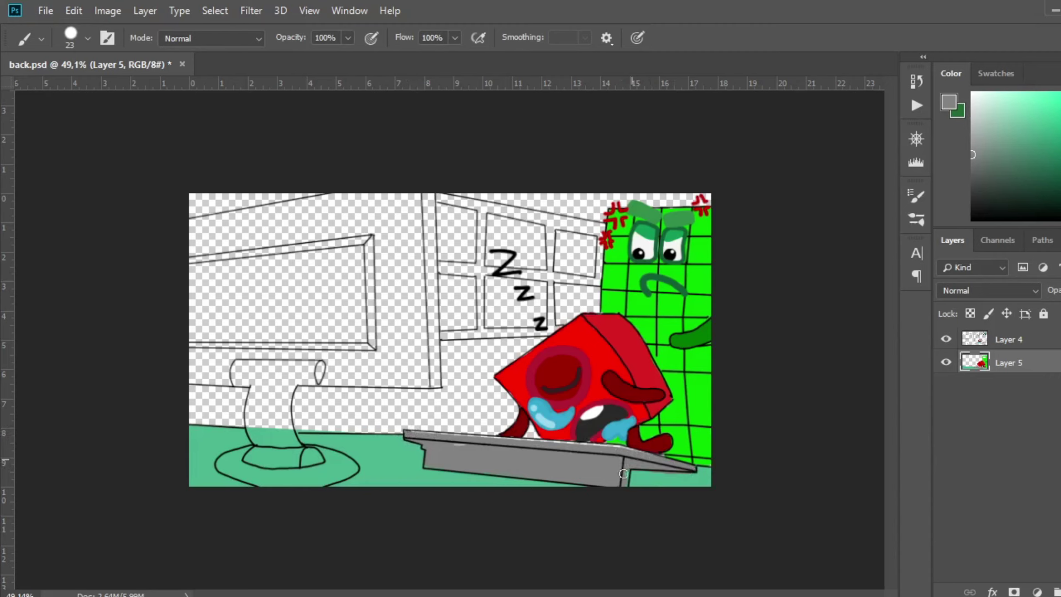
left_click_drag(422, 429, 449, 440)
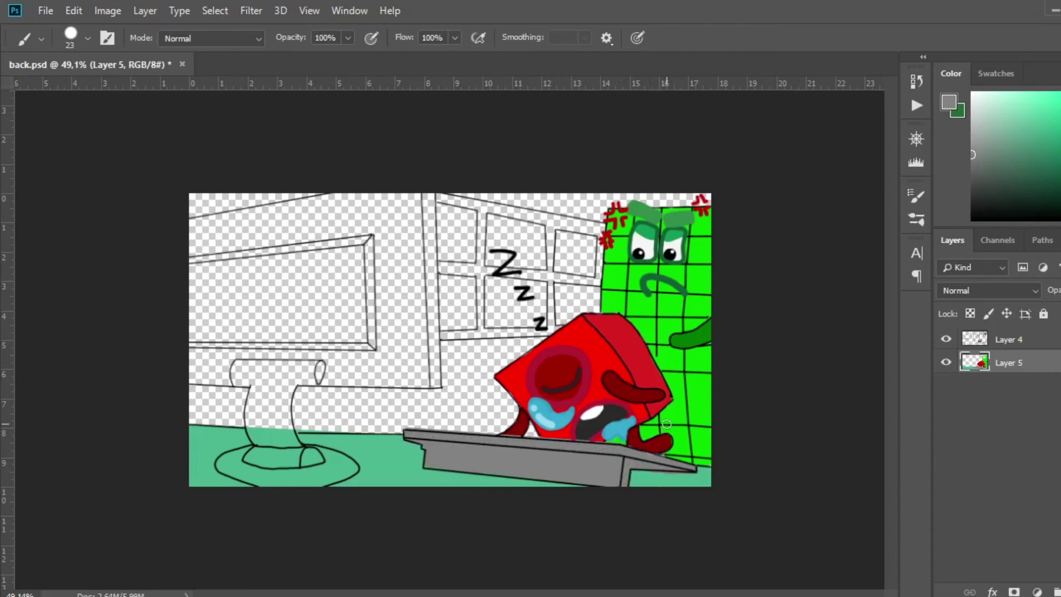
Choose a slightly darker grey and add a shadow strip along the desk front beneath the tabletop.
left_click(14, 558)
left_click(909, 358)
left_click(1049, 310)
left_click(420, 442, "shift")
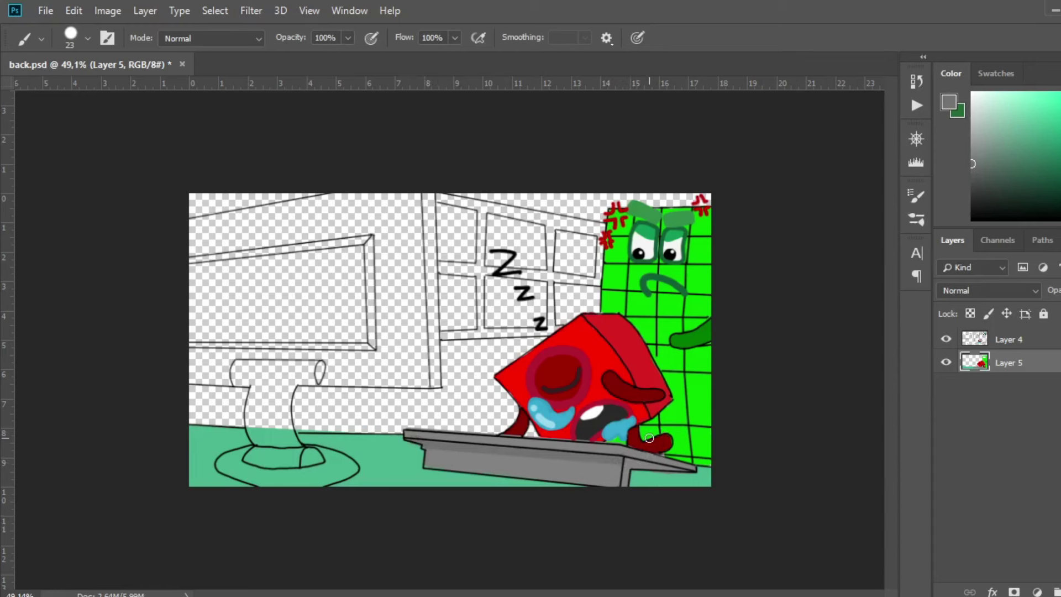
Choose dark grey and paint the monitor stand's cylinder and neck with a 36-pixel brush.
left_click(1, 553)
left_click(698, 442)
left_click(1058, 310)
key("bracketright")
key("bracketright")
mouse_move(320, 323)
left_mouse_down()
mouse_move(310, 262)
mouse_move(286, 413)
mouse_move(263, 357)
mouse_move(239, 375)
mouse_move(263, 406)
left_mouse_up()
key("ctrl+z")
mouse_move(232, 369)
left_mouse_down()
mouse_move(253, 429)
mouse_move(272, 416)
left_mouse_up()
mouse_move(275, 370)
left_mouse_down()
mouse_move(289, 386)
mouse_move(276, 397)
mouse_move(287, 443)
left_mouse_up()
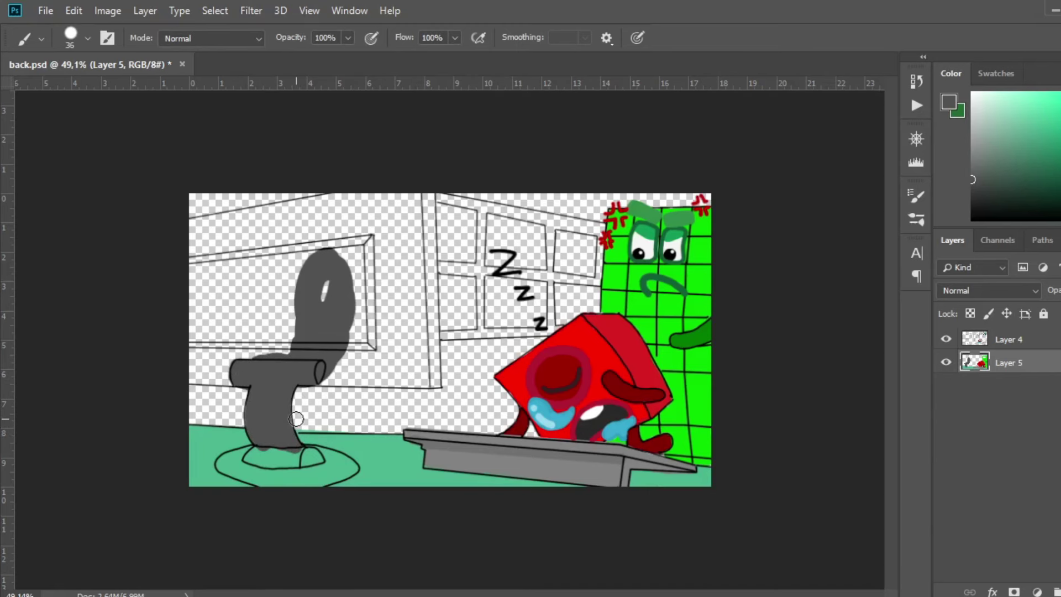
Fill the oval base of the monitor stand with the same dark grey.
key("z")
left_click_drag(379, 368, 440, 359)
left_click_drag(575, 447, 589, 450)
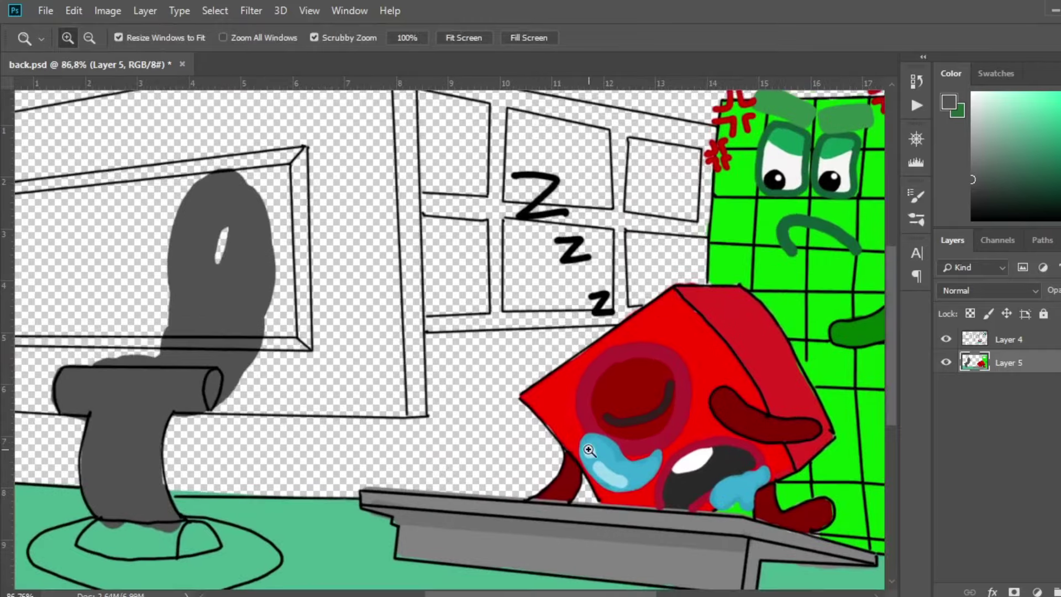
left_click_drag(638, 593, 555, 586)
key("b")
mouse_move(481, 491)
left_mouse_down()
mouse_move(449, 531)
mouse_move(381, 547)
mouse_move(451, 550)
left_mouse_up()
left_click_drag(890, 353, 890, 374)
mouse_move(509, 482)
left_mouse_down()
mouse_move(486, 511)
mouse_move(492, 525)
mouse_move(529, 475)
mouse_move(575, 488)
mouse_move(534, 494)
left_mouse_up()
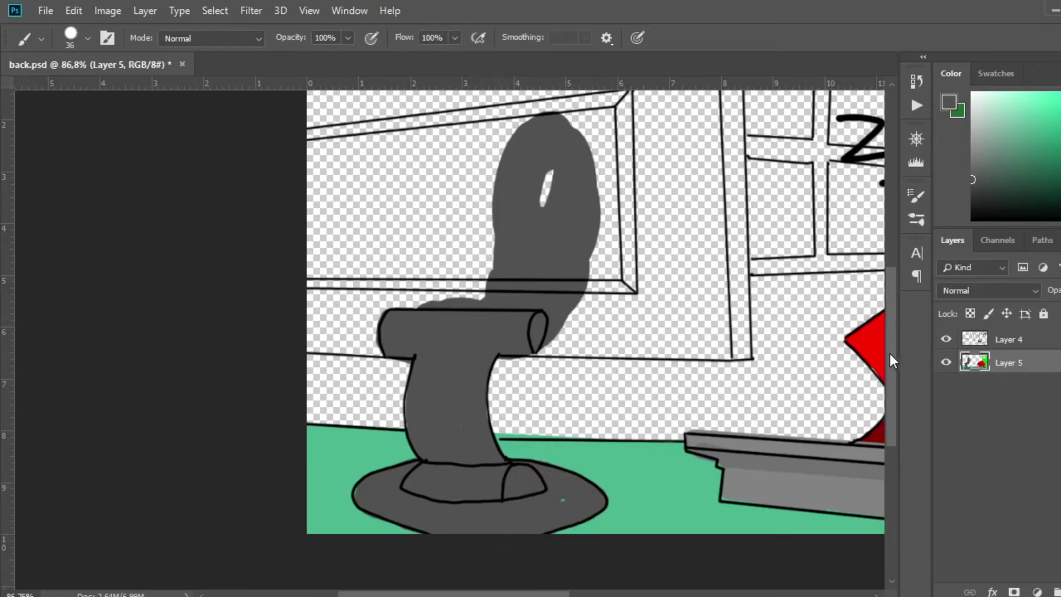
Fill the monitor's entire back panel and side edge with dark grey, enlarging the brush to 77 pixels.
left_click_drag(890, 354, 890, 313)
mouse_move(547, 442)
left_mouse_down()
mouse_move(722, 442)
mouse_move(735, 433)
mouse_move(734, 442)
left_mouse_up()
left_click_drag(891, 303, 891, 273)
mouse_move(736, 509)
left_mouse_down()
mouse_move(722, 194)
mouse_move(727, 237)
left_mouse_up()
right_click(603, 349, "alt")
mouse_move(616, 269)
left_mouse_down()
mouse_move(581, 343)
mouse_move(602, 486)
mouse_move(645, 374)
mouse_move(713, 386)
mouse_move(585, 221)
mouse_move(531, 215)
mouse_move(413, 343)
mouse_move(381, 506)
mouse_move(387, 420)
mouse_move(302, 453)
mouse_move(328, 345)
left_mouse_up()
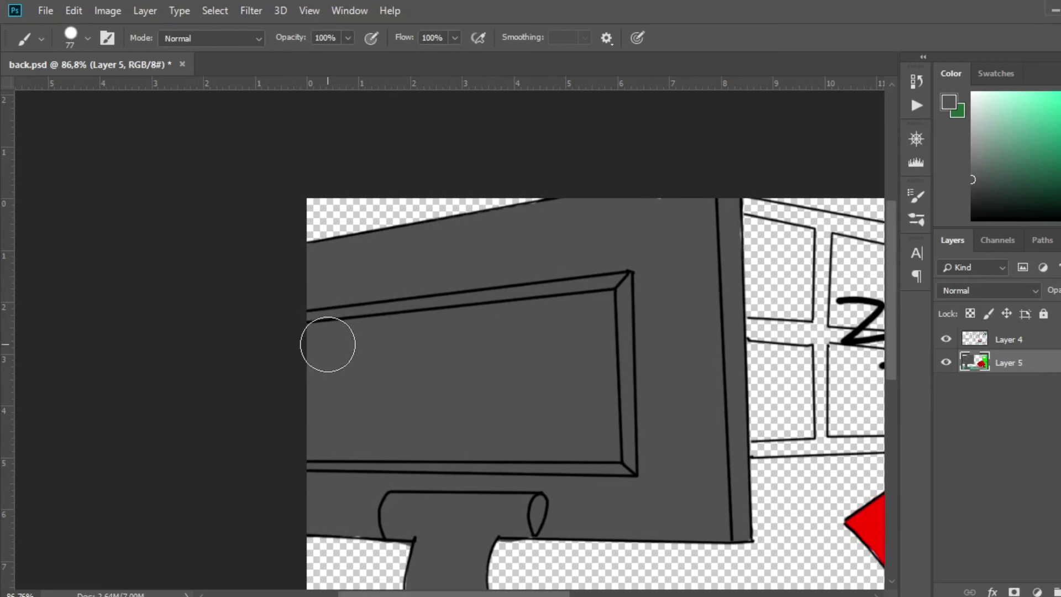
Choose a slightly lighter grey and paint highlight bands across the stand's neck and along the cylinder's top.
key("i")
left_click(992, 322)
left_click_drag(888, 293, 888, 329)
mouse_move(483, 466)
left_mouse_down()
mouse_move(464, 486)
mouse_move(418, 485)
left_mouse_up()
key("ctrl+z")
key("i")
key("b")
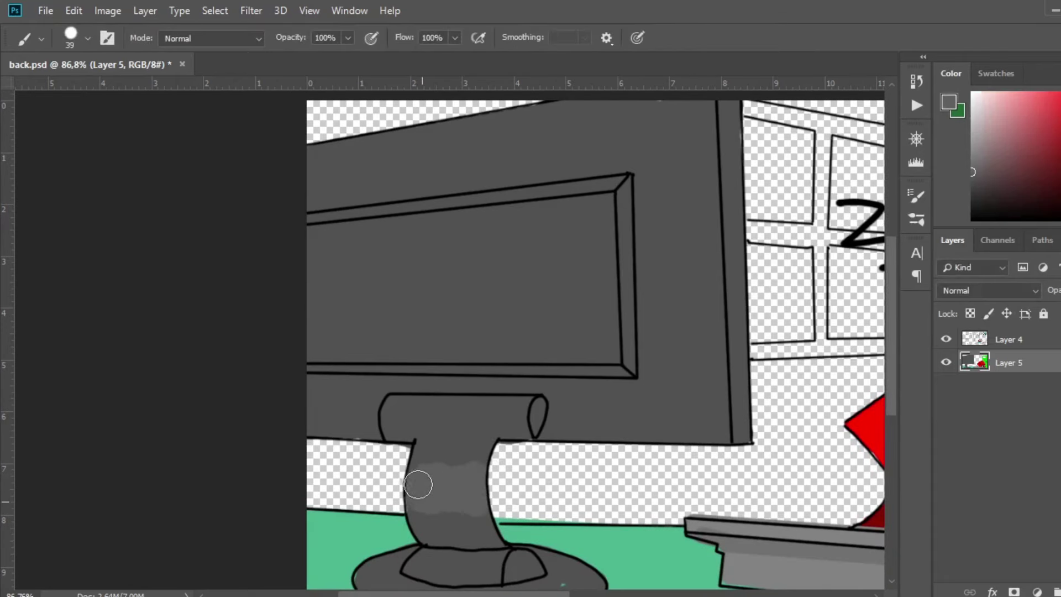
right_click(656, 384, "alt")
left_click_drag(519, 407, 395, 400)
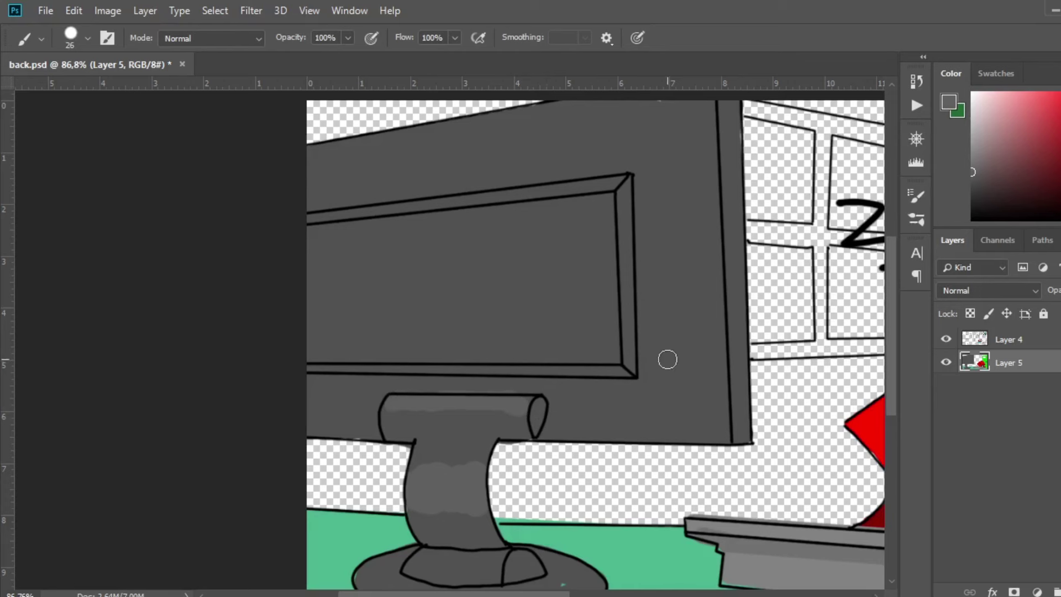
Choose a darker grey and shade the monitor's narrow side edge.
key("i")
key("Return")
mouse_move(735, 265)
left_mouse_down()
mouse_move(738, 353)
mouse_move(725, 247)
mouse_move(735, 157)
left_mouse_up()
Duplicate Layer 5 and try shading the bevelled frame on the monitor's back in darker grey.
key("ctrl+j")
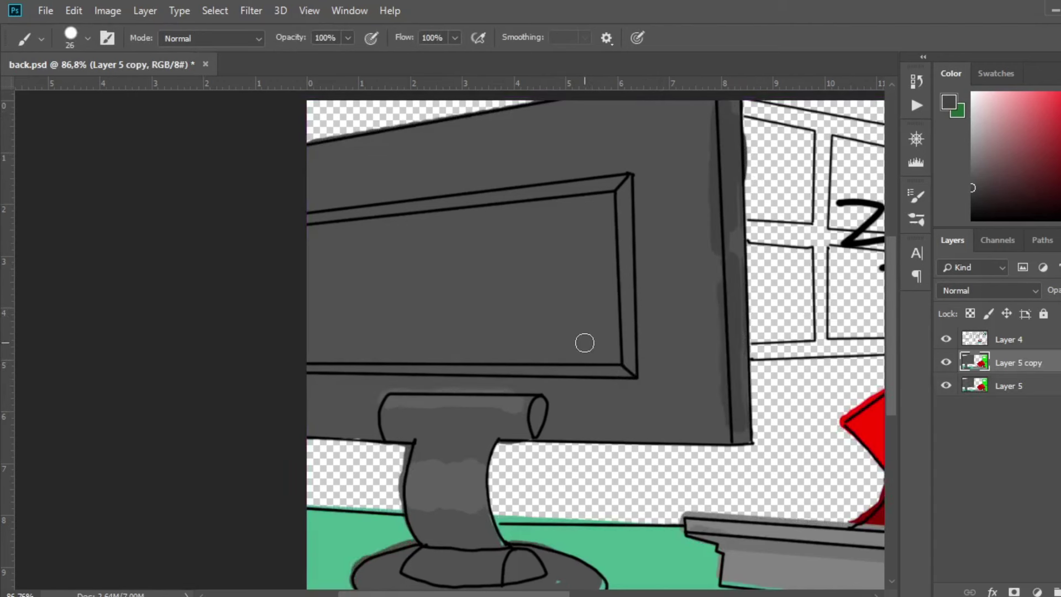
mouse_move(620, 370)
left_mouse_down()
mouse_move(309, 367)
mouse_move(623, 192)
left_mouse_up()
left_click_drag(300, 221, 610, 186)
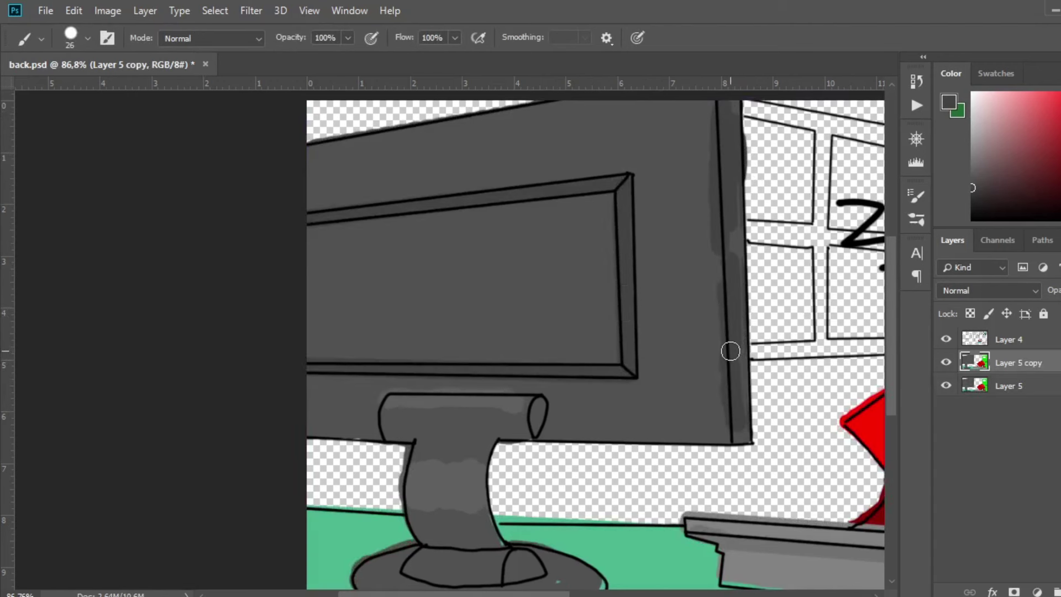
key("ctrl+e")
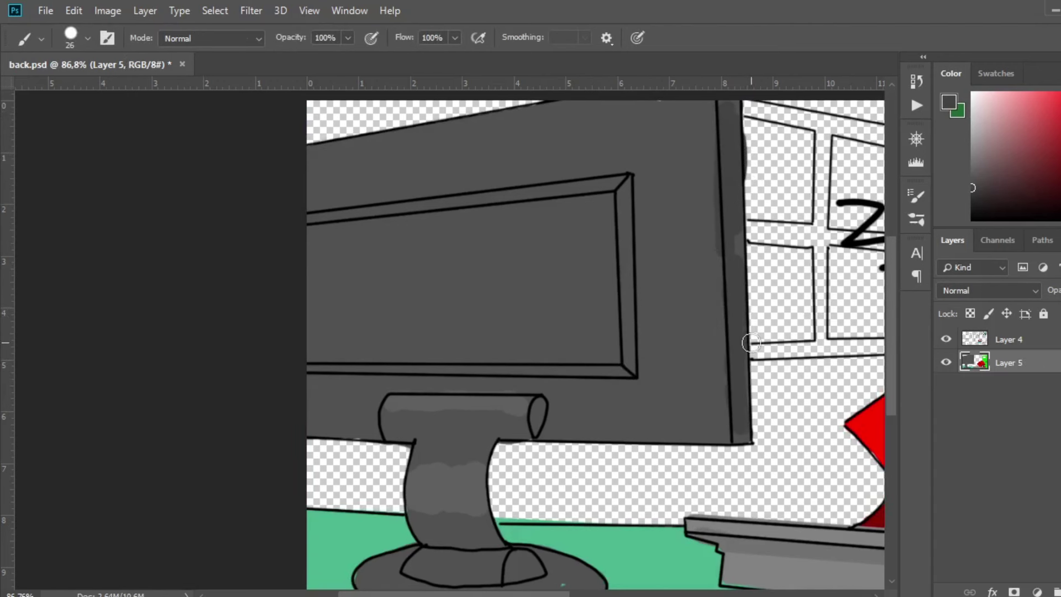
key("e")
left_click_drag(630, 360, 630, 331)
key("ctrl+z")
left_click_drag(622, 191, 627, 272)
key("ctrl+z")
Brush darker grey shading along the right bevel of the monitor's inner frame and select both layers.
key("b")
left_click_drag(623, 204, 630, 364)
key("ctrl+alt+a")
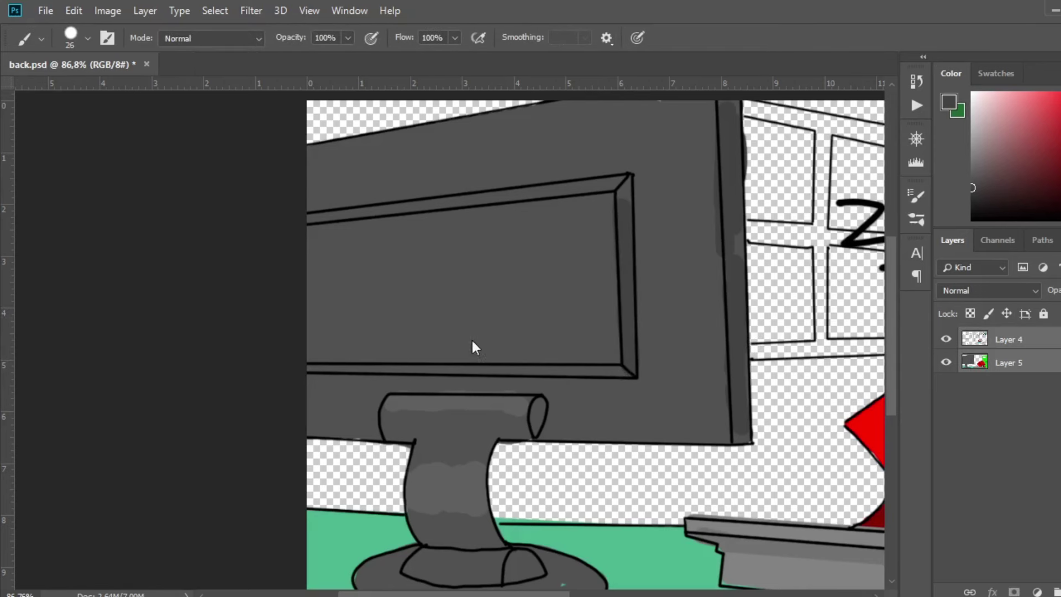
Undo the last few brush strokes of shading on the monitor.
key("ctrl+space")
left_click_drag(743, 398, 773, 343)
left_click(722, 336, "ctrl")
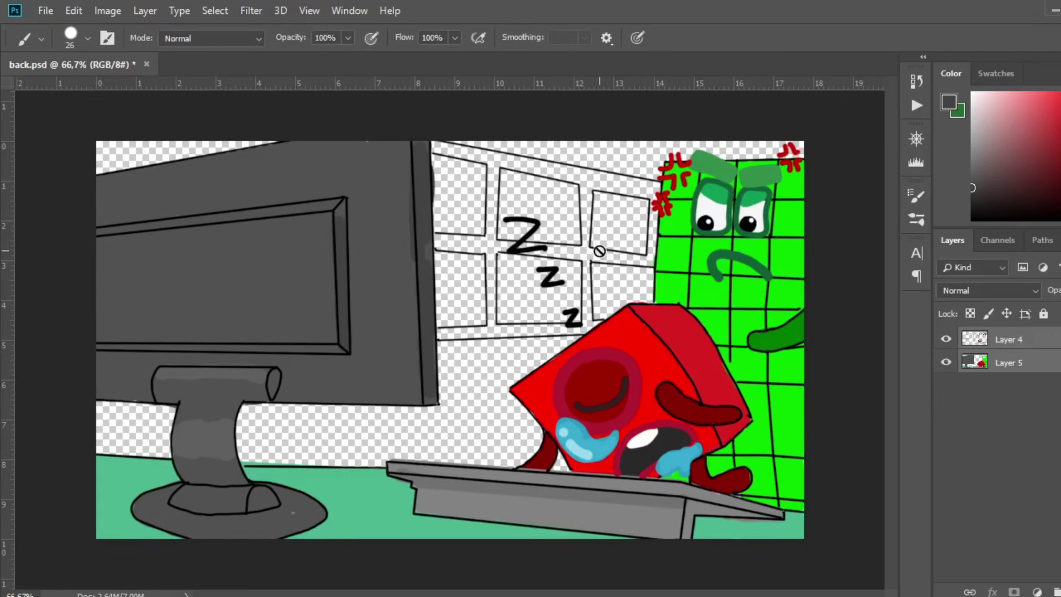
key("z")
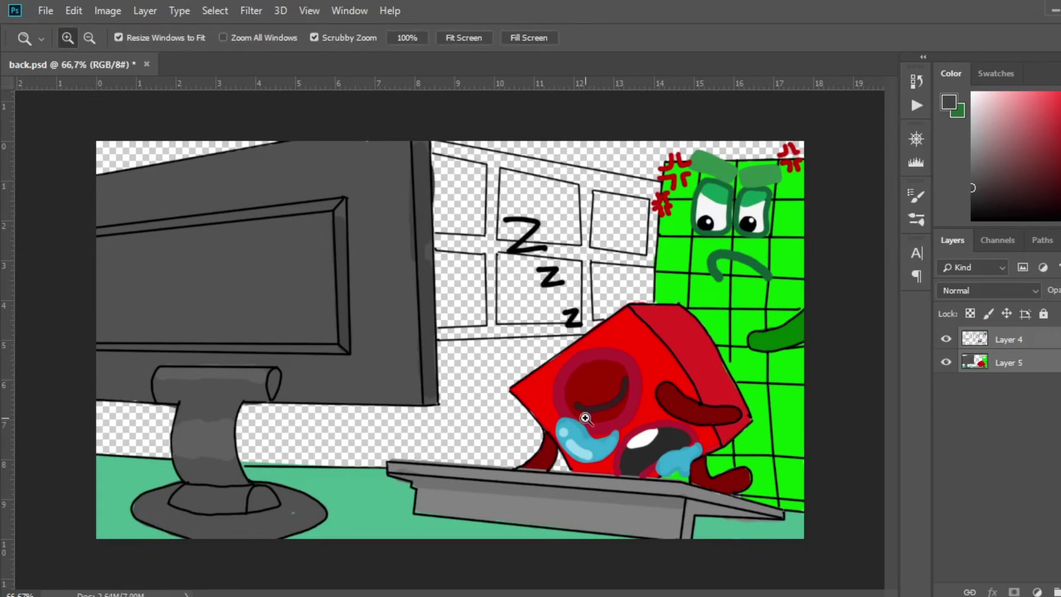
key("b")
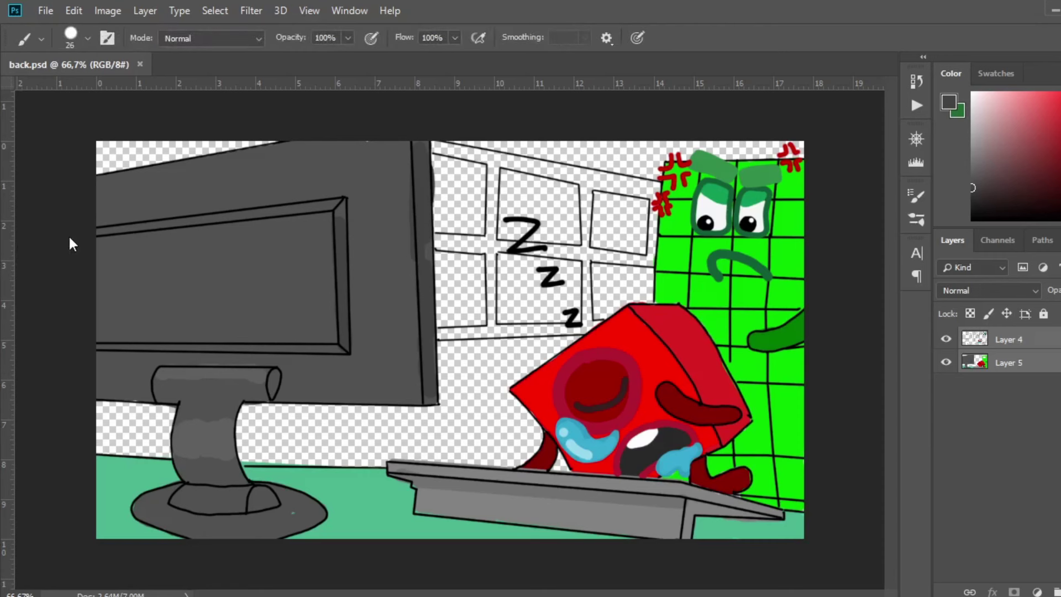
key("ctrl+alt+z")
key("ctrl+alt+z")
key("ctrl+alt+z")
key("ctrl+alt+z")
key("ctrl+alt+z")
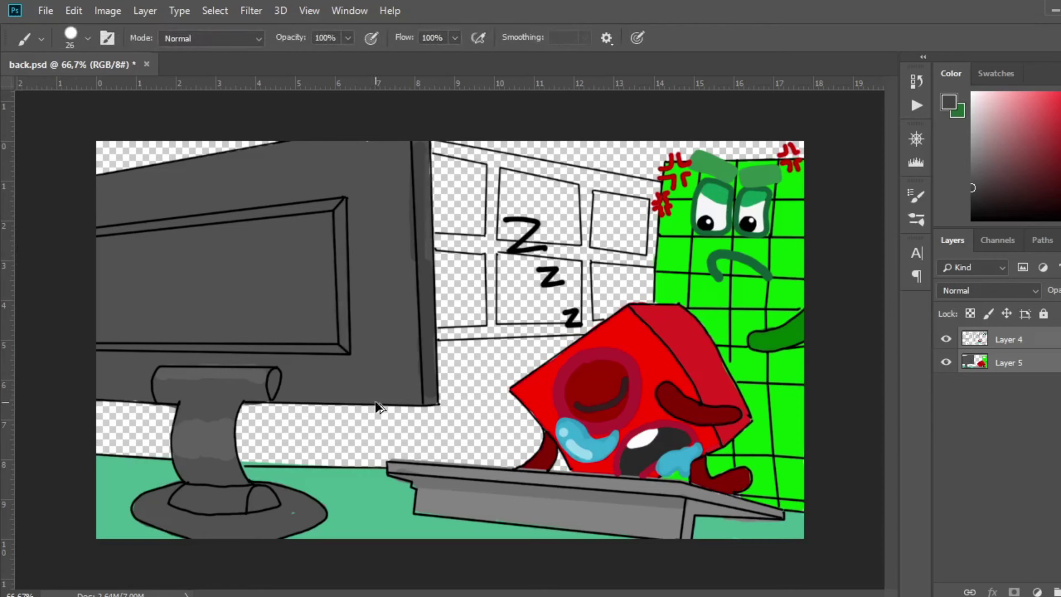
Add a new empty layer and place it directly beneath Layer 5.
left_click(1007, 362)
key("h")
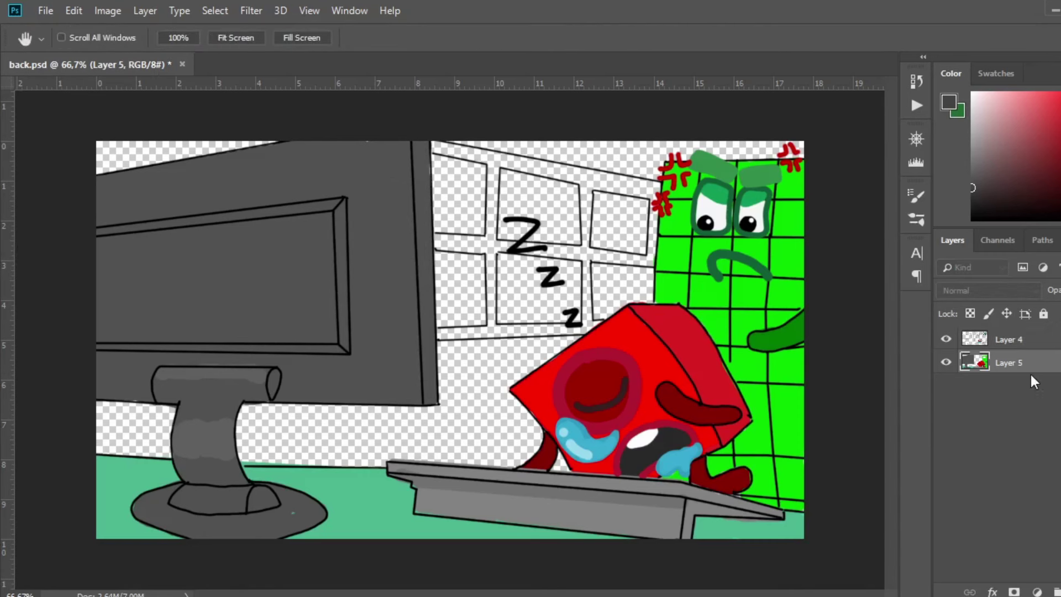
key("b")
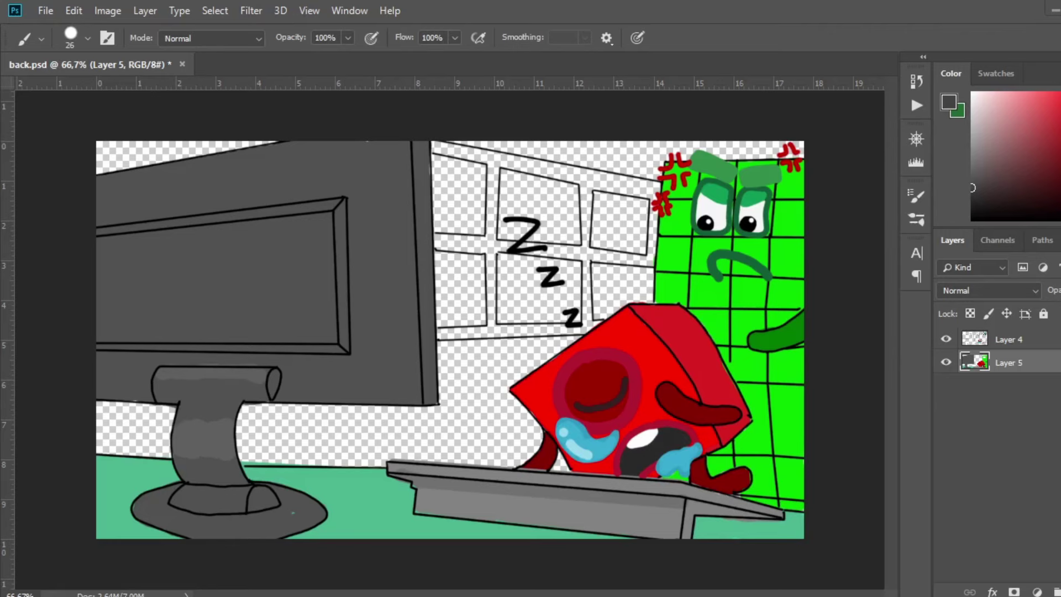
key("z")
left_click_drag(649, 388, 669, 377)
key("ctrl+shift+alt+n")
left_click(1044, 386)
left_click_drag(1007, 388, 1010, 366)
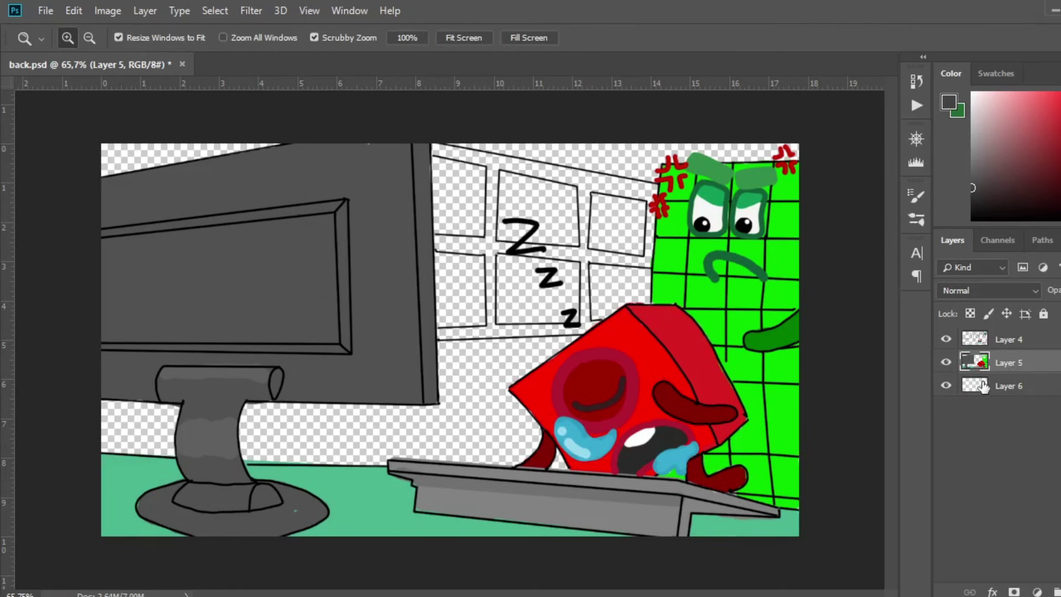
Choose a muted olive-beige and paint the wall around the window on Layer 6.
key("i")
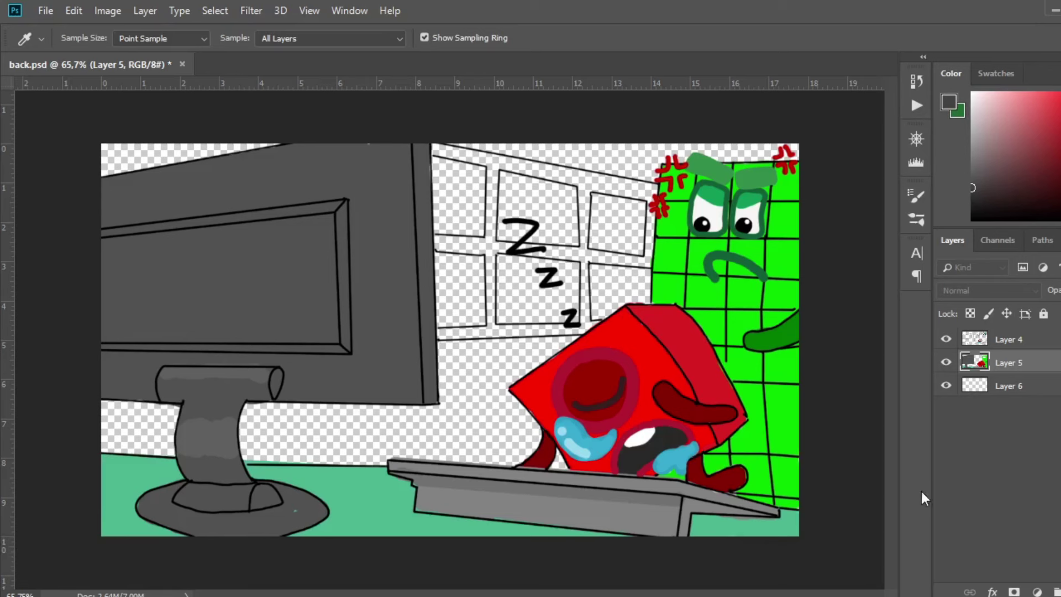
left_click(1059, 290)
key("b")
left_click_drag(457, 379, 487, 369)
key("ctrl+z")
left_click(1018, 386)
mouse_move(486, 437)
left_mouse_down()
mouse_move(530, 442)
mouse_move(575, 326)
mouse_move(298, 403)
mouse_move(462, 407)
mouse_move(138, 431)
mouse_move(800, 156)
mouse_move(68, 155)
left_mouse_up()
Choose a brown and paint the window frame and its crossbars over the wall colour.
key("i")
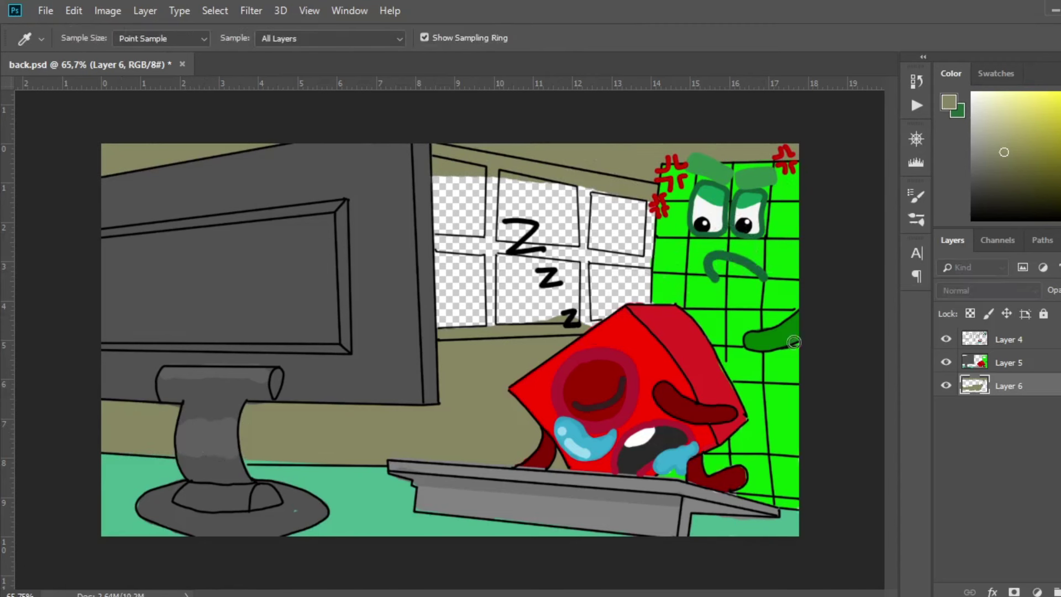
key("Return")
mouse_move(629, 227)
left_mouse_down()
mouse_move(638, 270)
mouse_move(625, 296)
mouse_move(450, 310)
mouse_move(471, 288)
mouse_move(575, 291)
mouse_move(583, 305)
mouse_move(457, 310)
mouse_move(548, 267)
mouse_move(629, 250)
mouse_move(589, 234)
mouse_move(638, 261)
left_mouse_up()
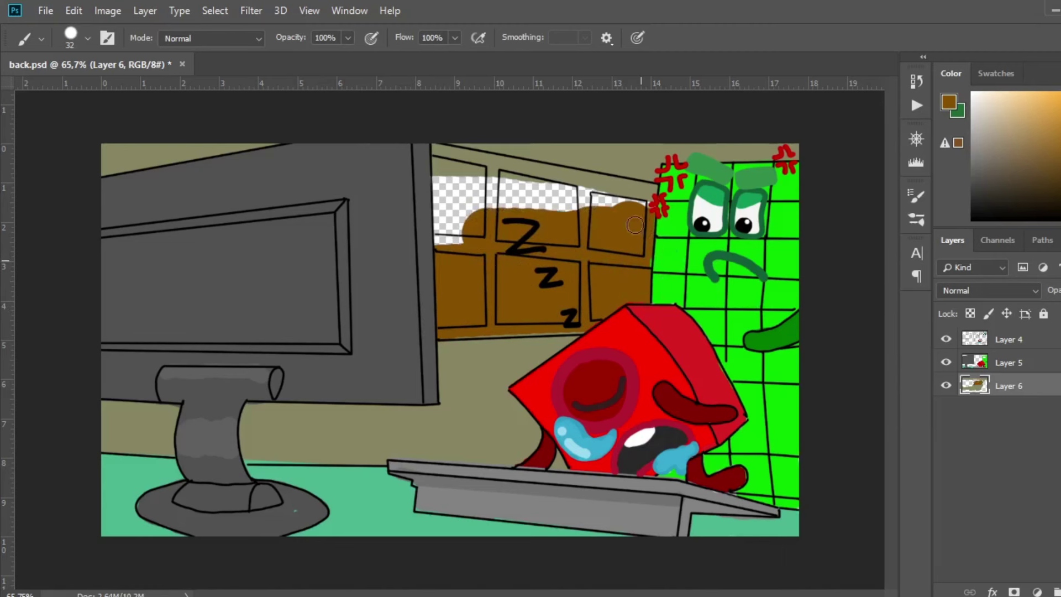
mouse_move(653, 191)
left_mouse_down()
mouse_move(434, 153)
mouse_move(552, 198)
mouse_move(494, 193)
mouse_move(555, 199)
mouse_move(529, 178)
mouse_move(627, 201)
mouse_move(494, 214)
mouse_move(439, 236)
left_mouse_up()
Fill the six window panes with light blue and touch up the frame edges with the sampled brown.
key("i")
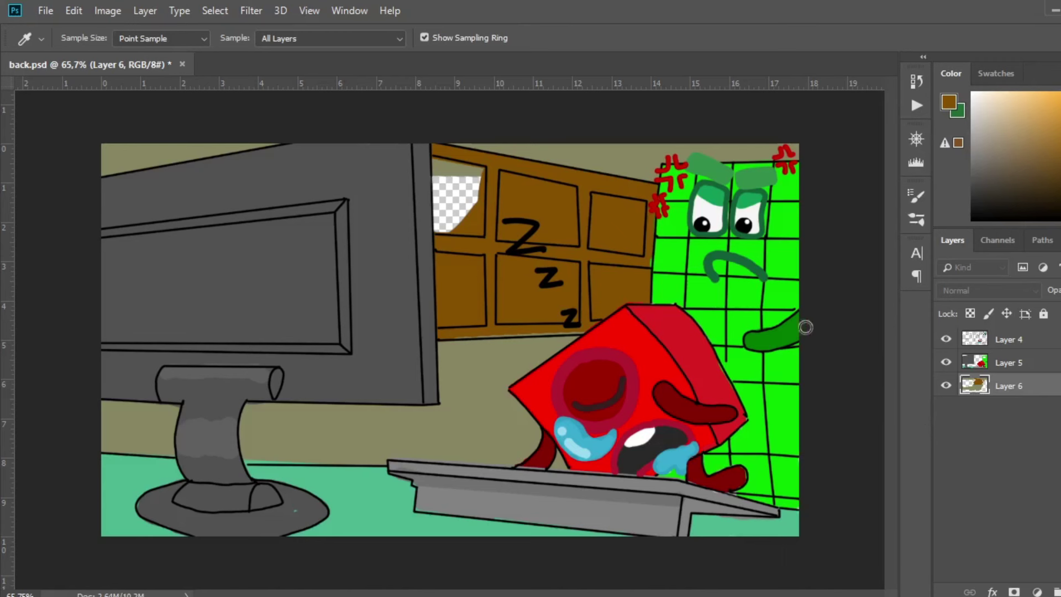
left_click(1057, 310)
left_click(439, 163)
key("ctrl+z")
left_click_drag(434, 164, 477, 172)
mouse_move(481, 225)
left_mouse_down()
mouse_move(437, 229)
mouse_move(474, 215)
mouse_move(444, 178)
mouse_move(444, 216)
mouse_move(481, 299)
mouse_move(473, 321)
mouse_move(462, 289)
mouse_move(437, 301)
left_mouse_up()
mouse_move(503, 255)
left_mouse_down()
mouse_move(503, 318)
mouse_move(573, 316)
mouse_move(573, 271)
mouse_move(520, 262)
mouse_move(529, 289)
mouse_move(558, 301)
left_mouse_up()
mouse_move(504, 173)
left_mouse_down()
mouse_move(505, 219)
mouse_move(572, 238)
mouse_move(545, 188)
mouse_move(539, 199)
mouse_move(558, 221)
left_mouse_up()
mouse_move(594, 194)
left_mouse_down()
mouse_move(597, 242)
mouse_move(641, 217)
mouse_move(616, 227)
left_mouse_up()
mouse_move(598, 275)
left_mouse_down()
mouse_move(604, 312)
mouse_move(644, 288)
mouse_move(629, 272)
mouse_move(611, 299)
mouse_move(600, 272)
mouse_move(646, 263)
left_mouse_up()
left_click(611, 260, "alt")
left_click_drag(533, 171, 513, 167)
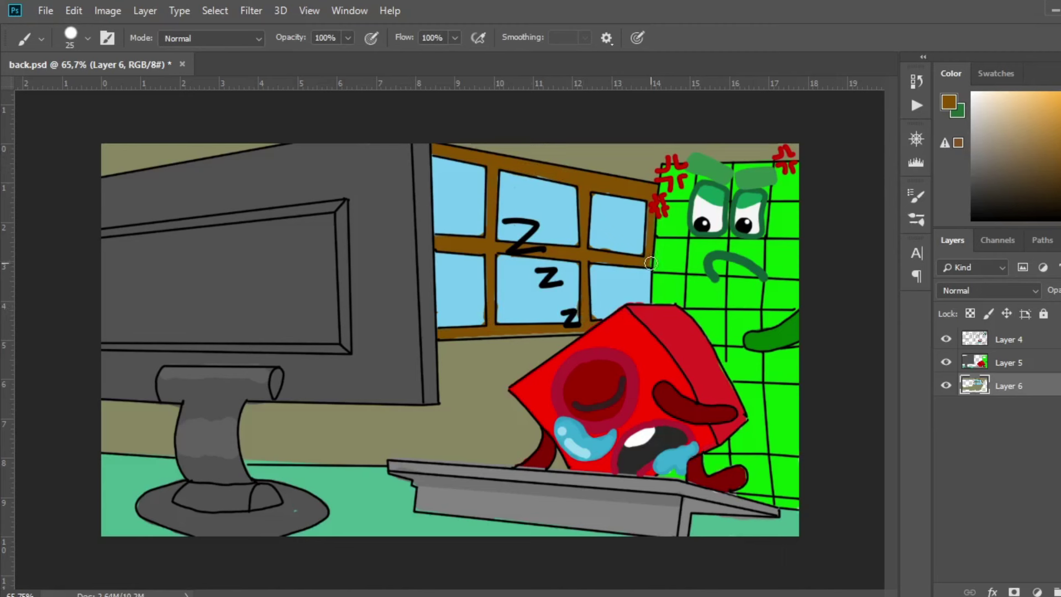
Choose a paler blue and brush diagonal reflection streaks across all six window panes.
key("i")
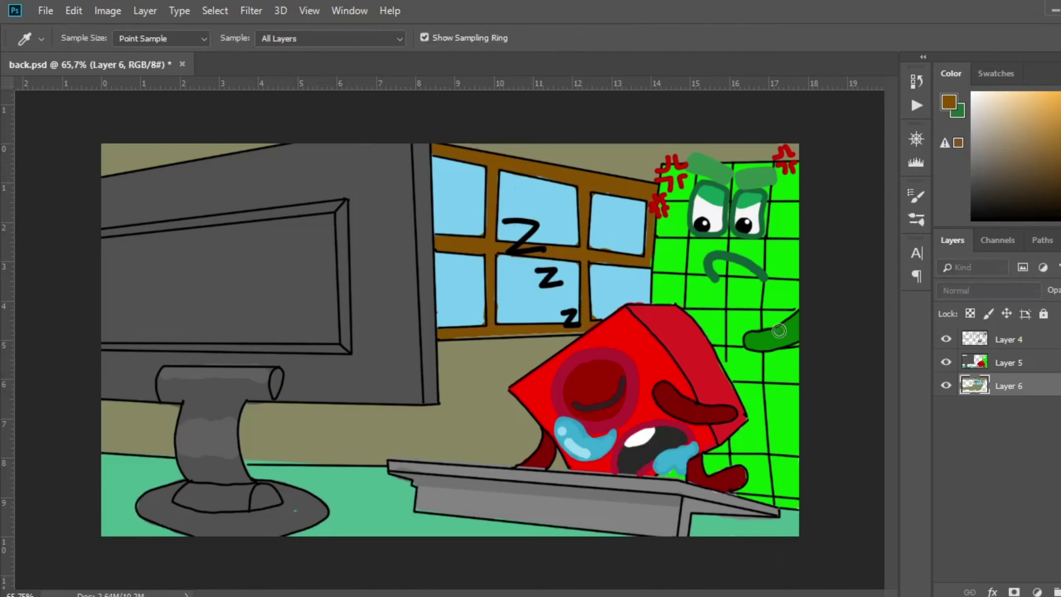
left_click(1014, 285)
left_click_drag(449, 168, 435, 194)
left_click_drag(478, 174, 446, 226)
key("ctrl+z")
left_click_drag(520, 191, 508, 206)
left_click_drag(562, 196, 532, 235)
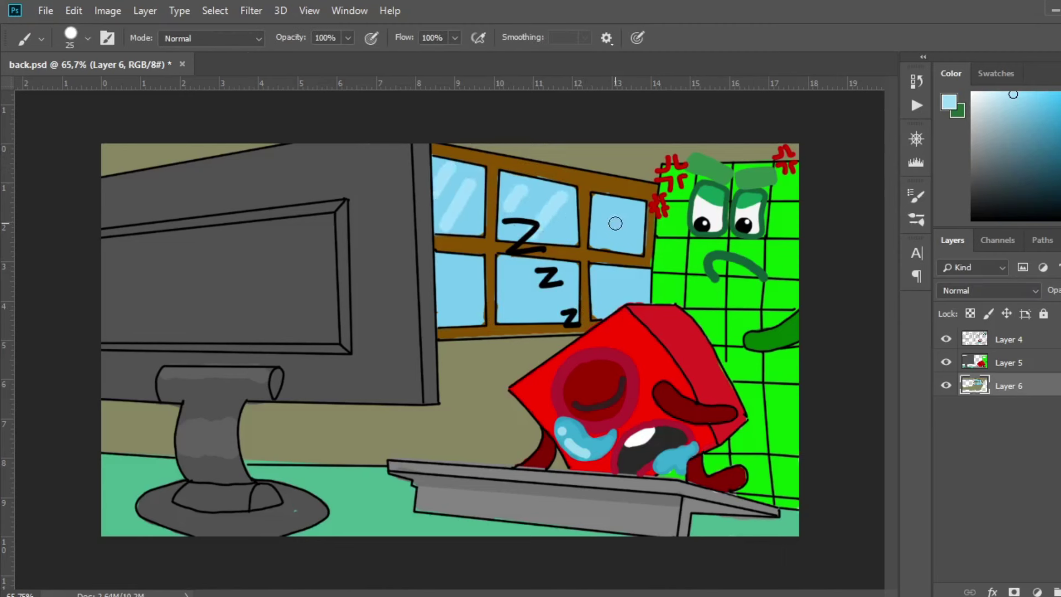
left_click_drag(606, 235, 629, 210)
left_click_drag(517, 320, 564, 268)
left_click_drag(603, 301, 624, 273)
left_click_drag(442, 309, 475, 260)
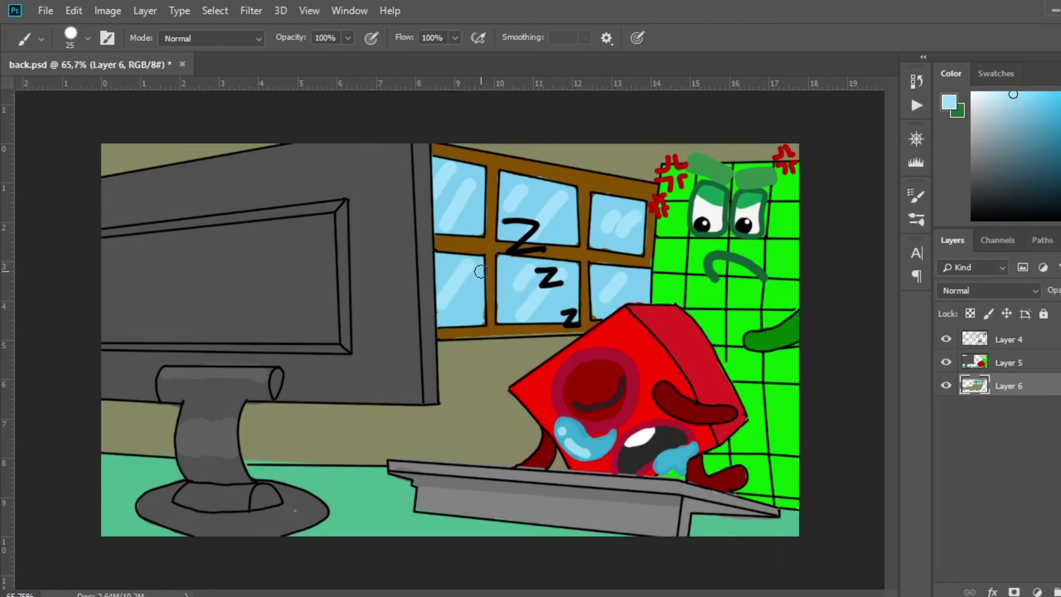
On Layer 5, choose a darker green and brush shadows on the green surface around the monitor's base.
left_click(1009, 363)
key("i")
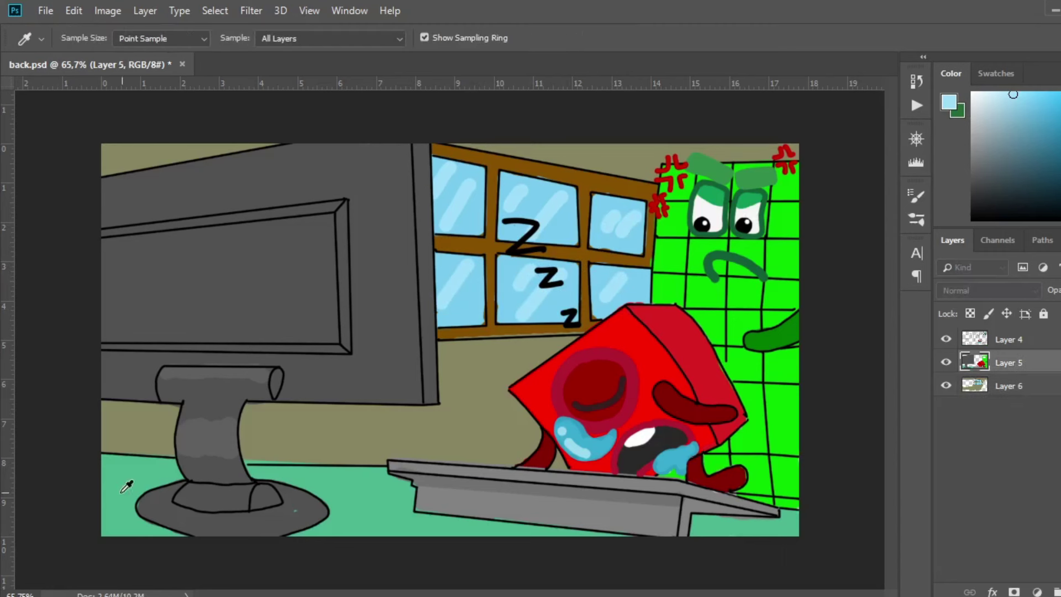
left_click(1001, 307)
left_click_drag(132, 519, 169, 535)
mouse_move(302, 540)
left_mouse_down()
mouse_move(365, 516)
mouse_move(337, 511)
left_mouse_up()
left_click_drag(107, 506, 125, 505)
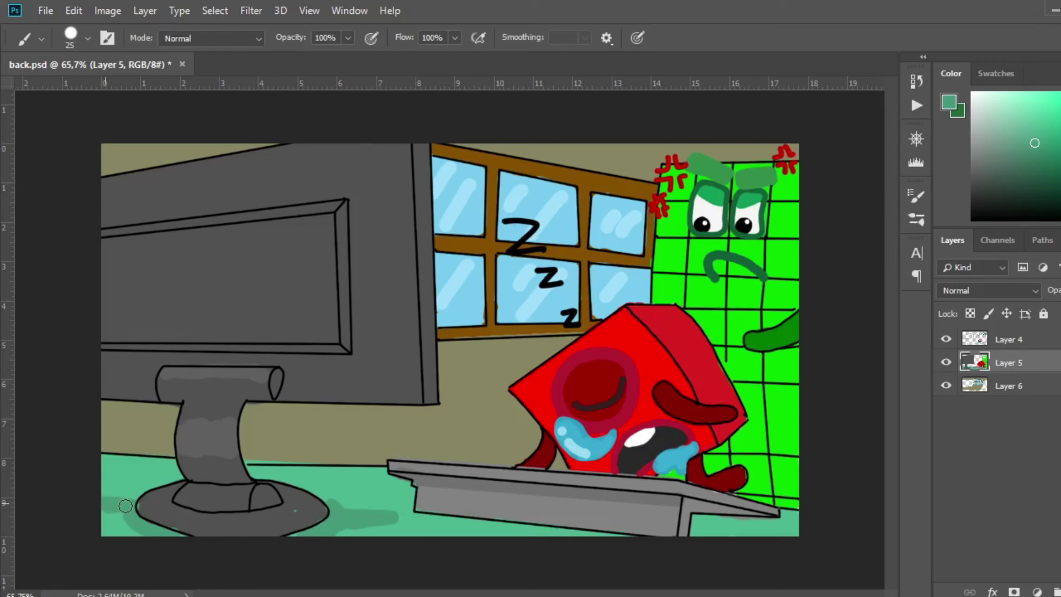
Undo the extended shadow strokes beside the monitor's base and brush a dark green shadow beneath the grey desk's right end.
key("ctrl+alt+z")
key("ctrl+alt+z")
key("ctrl+alt+z")
key("ctrl+shift+z")
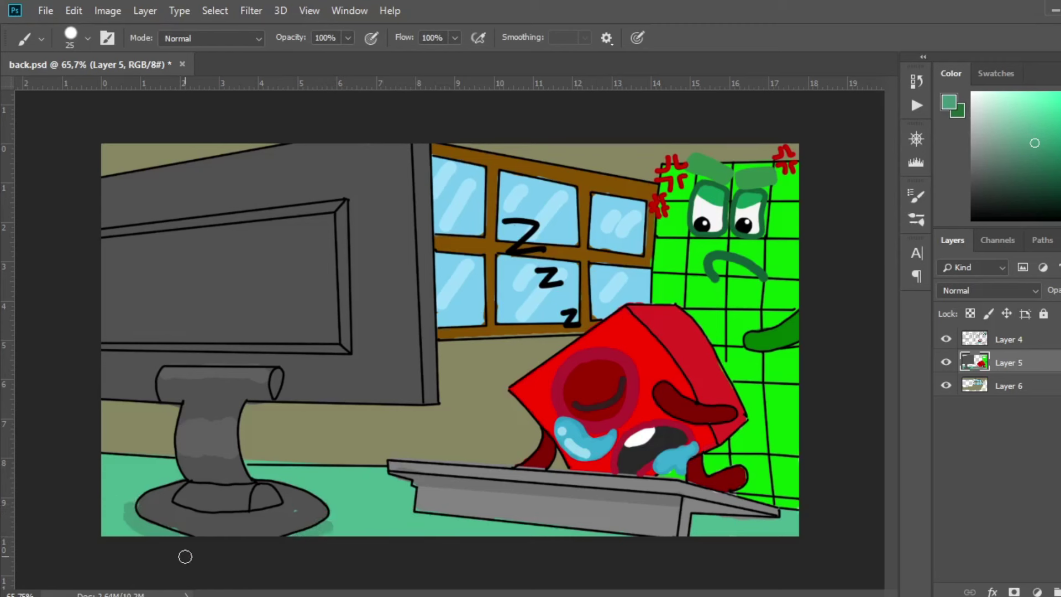
left_click_drag(764, 527, 701, 529)
left_click_drag(764, 526, 725, 532)
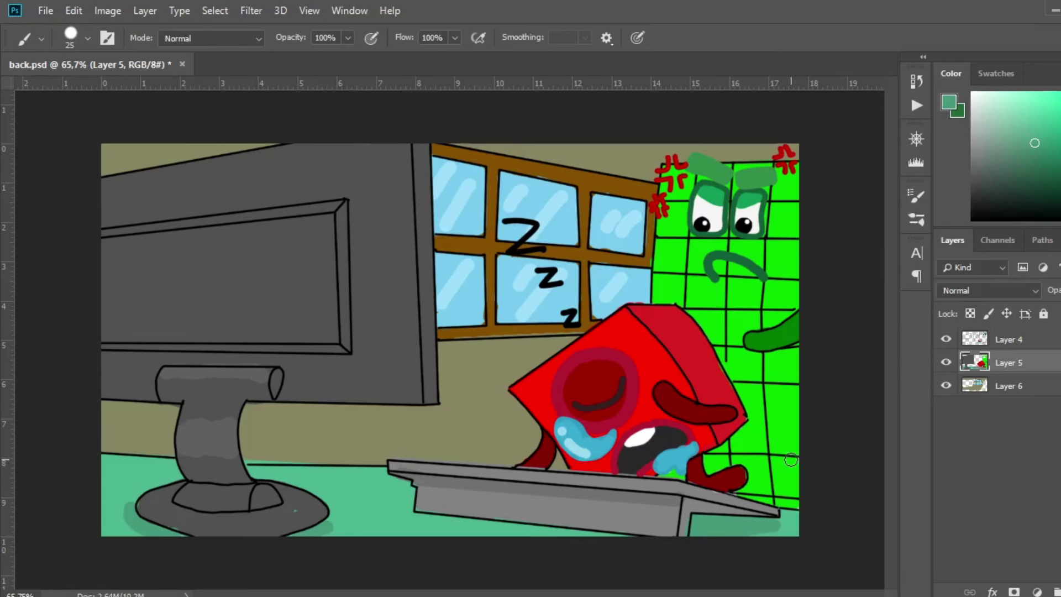